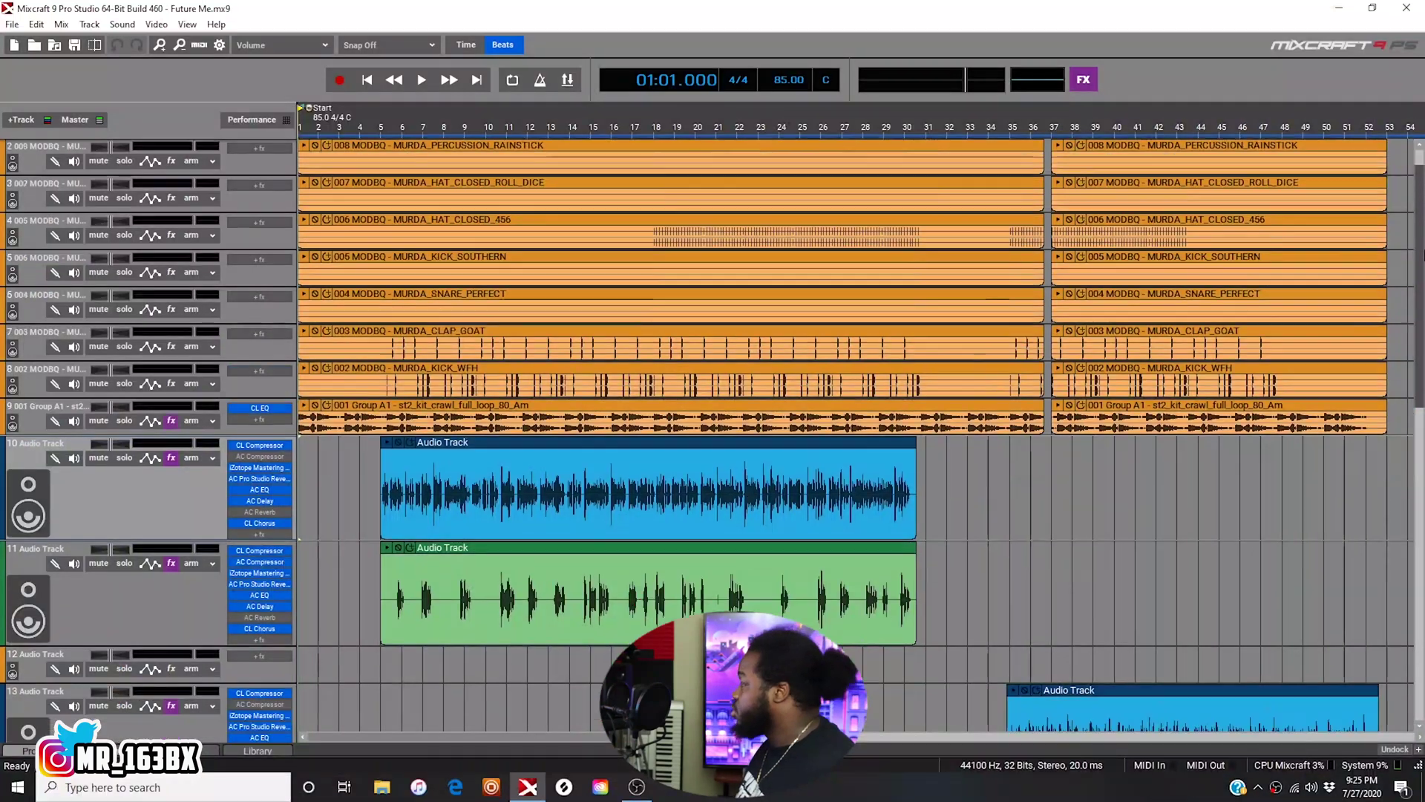
Step: Play the song from the start of the second-verse vocal clips at bar 35
scroll(854, 438, "down", 6)
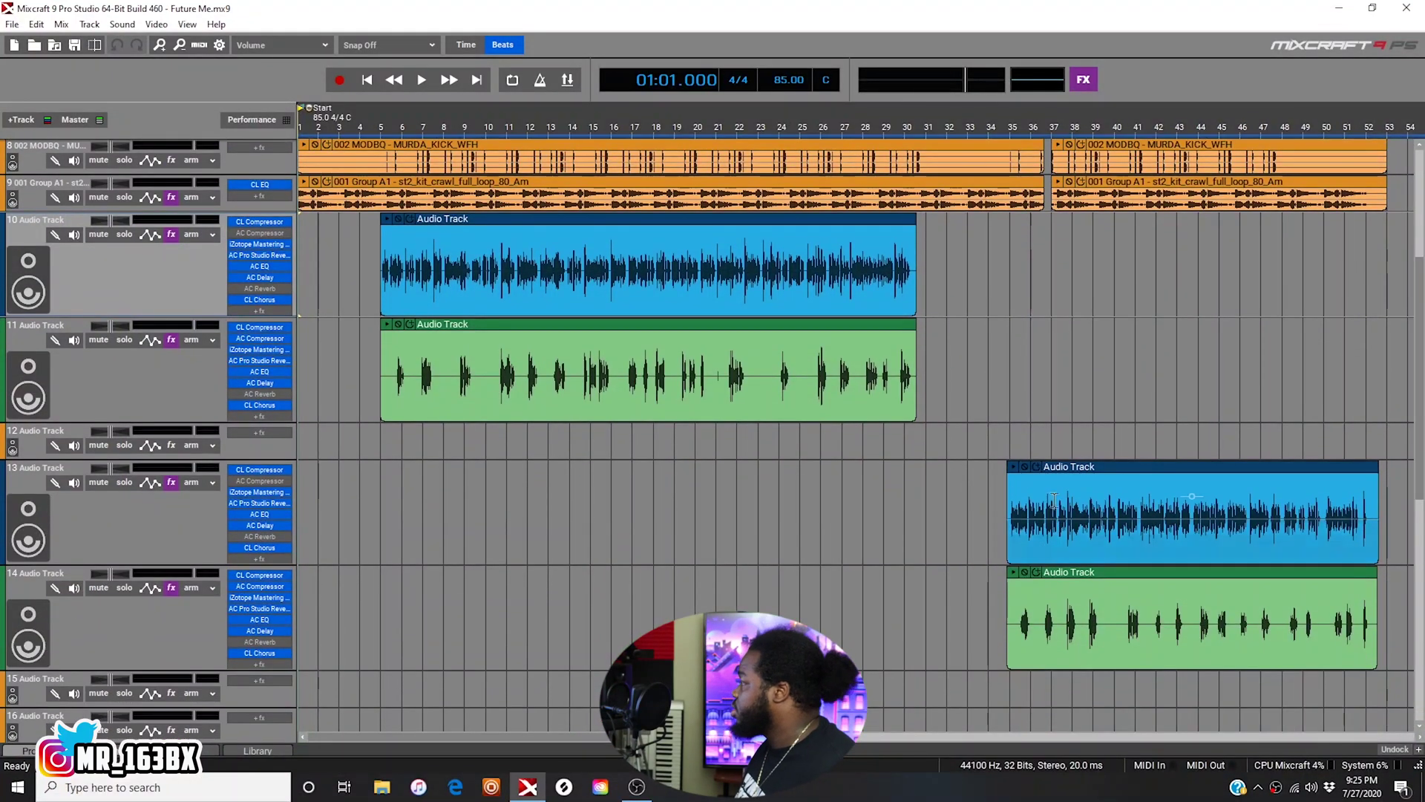
left_click(1008, 675)
key("space")
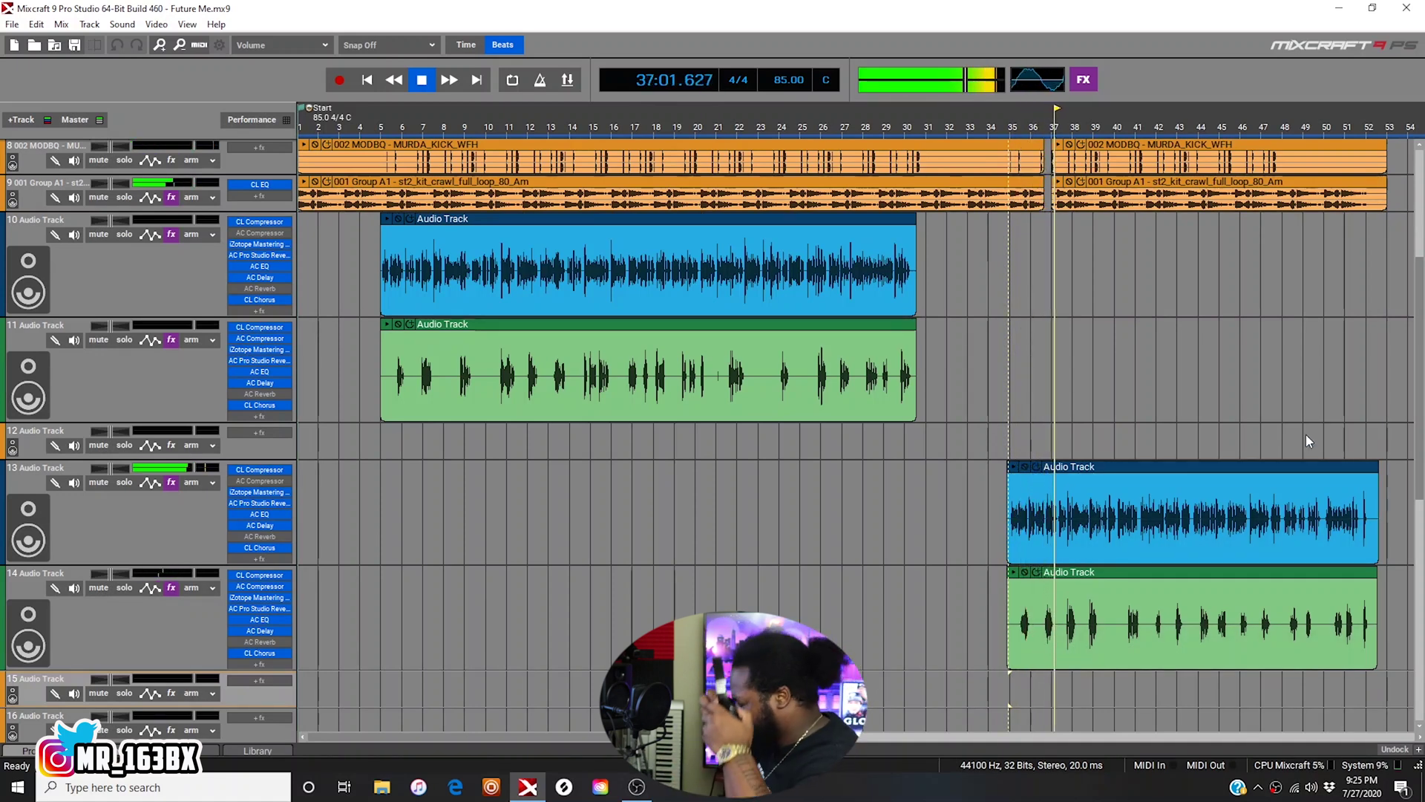
key("space")
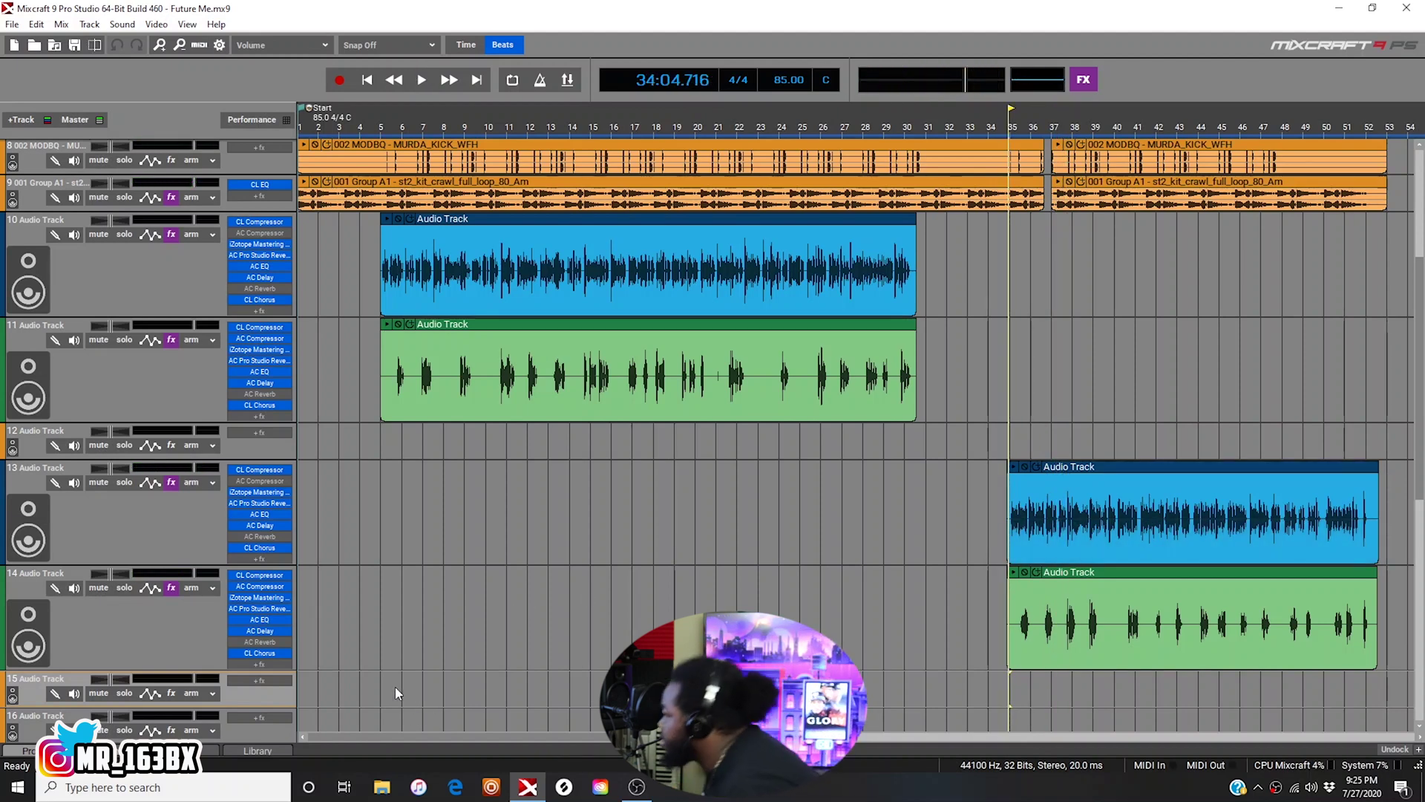
Step: Audition the end of the second verse from bar 48 and again from bar 50
left_click_drag(774, 736, 896, 734)
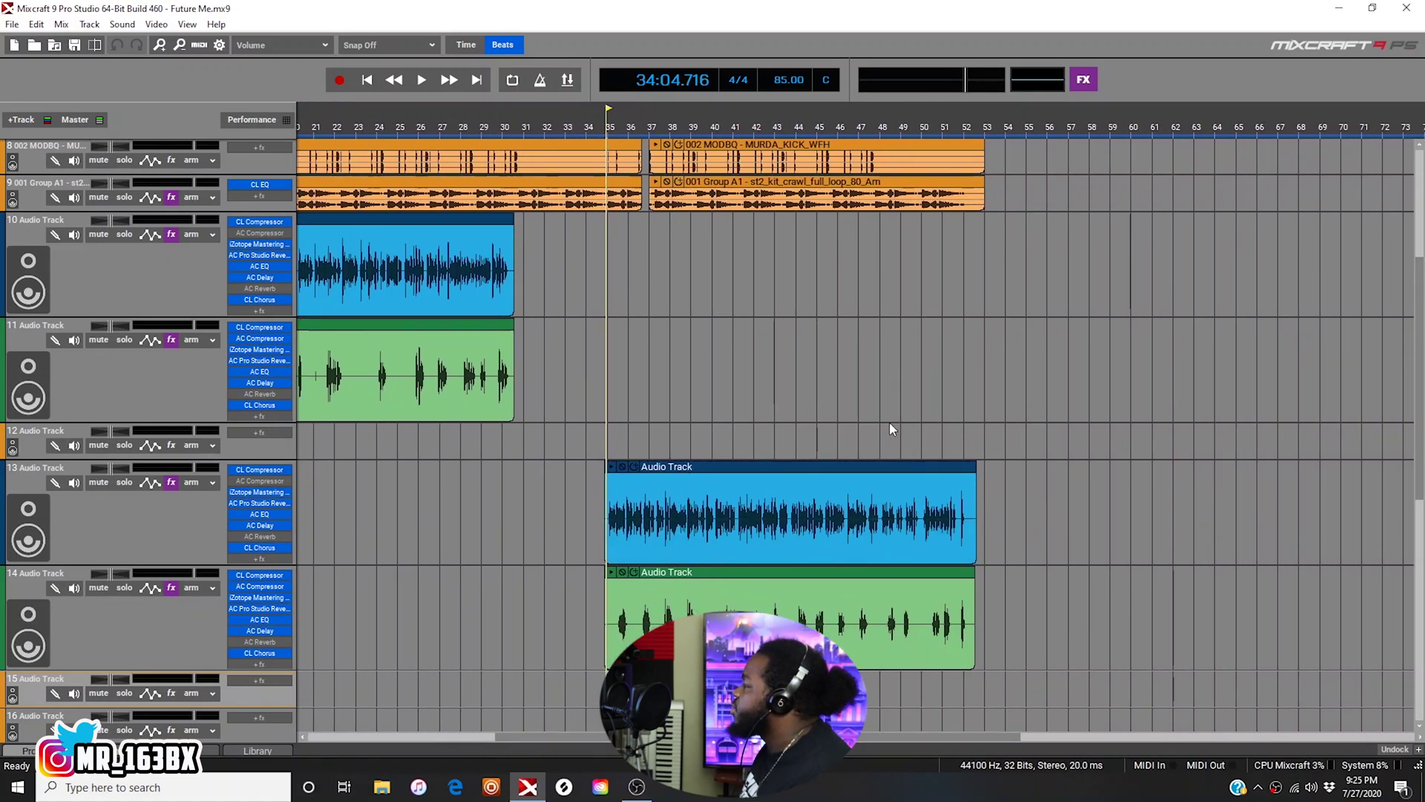
left_click(880, 439)
key("space")
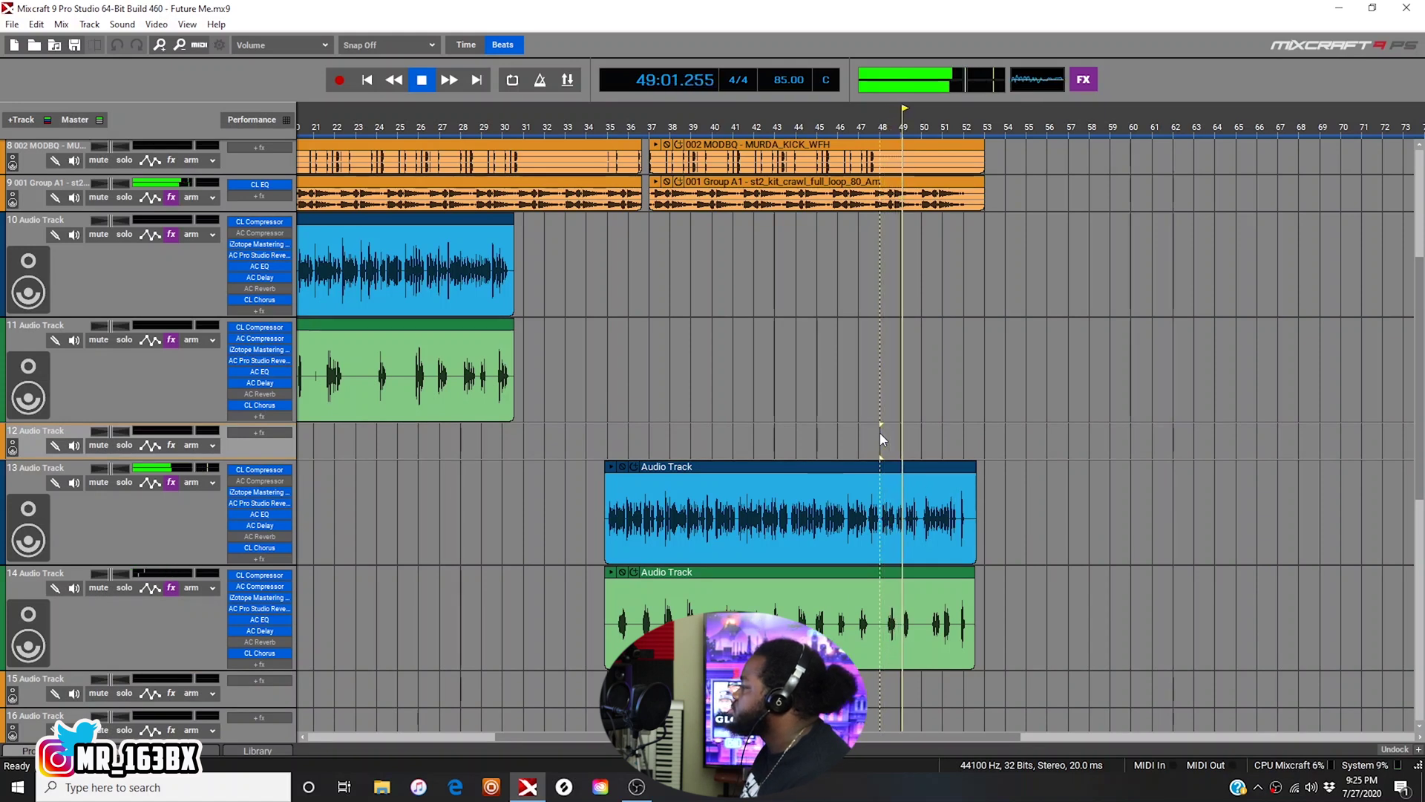
key("space")
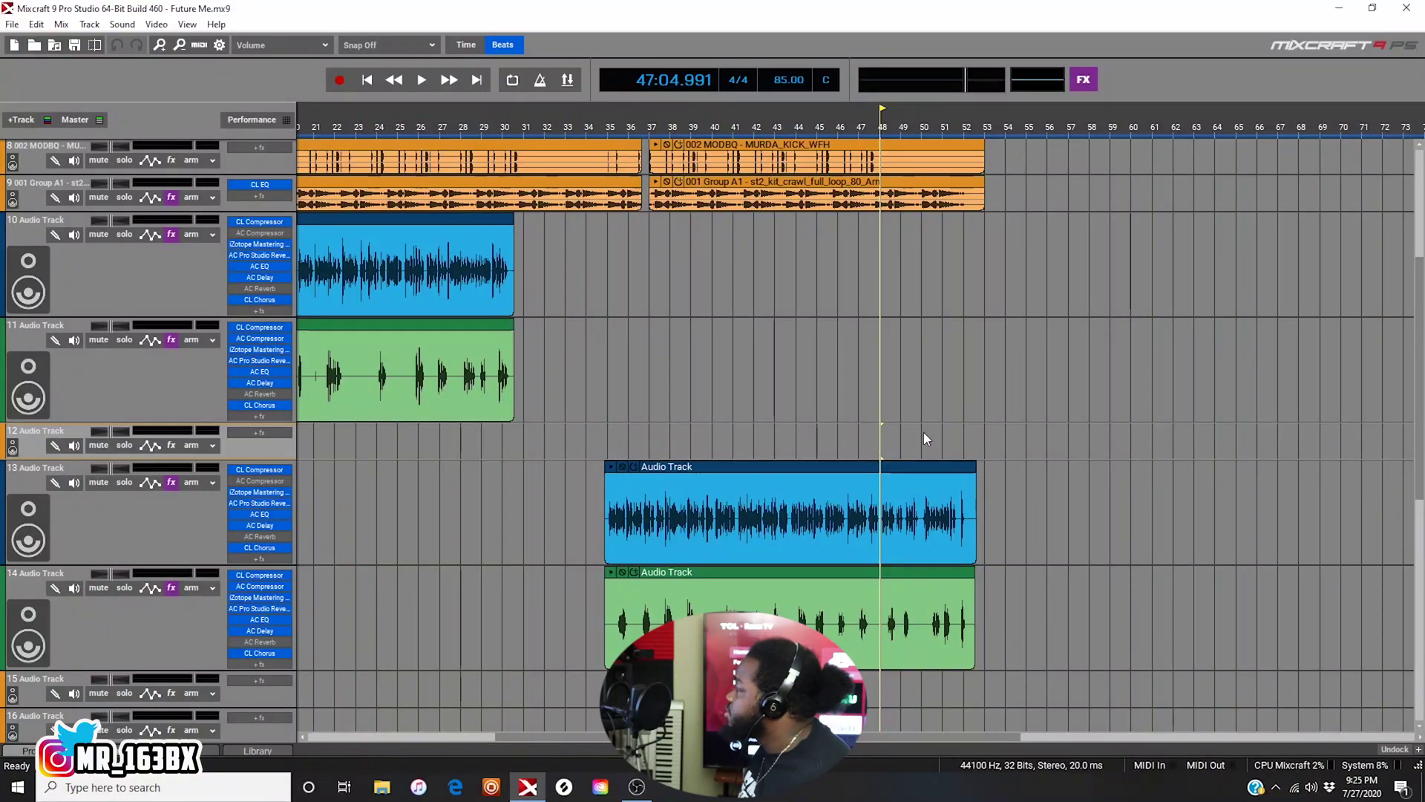
left_click(924, 432)
key("space")
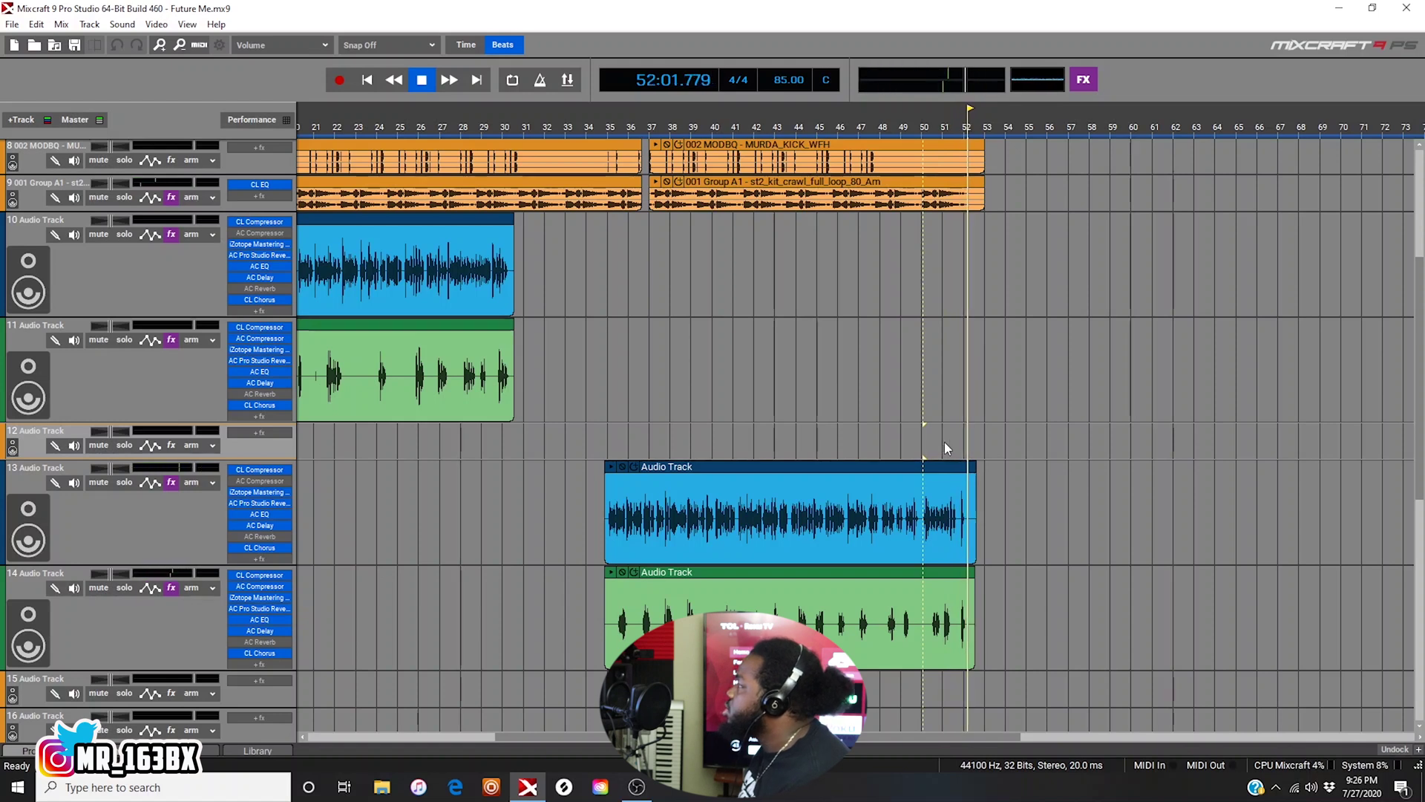
key("space")
Step: Split the track 9 loop and the vocal clips on tracks 13 and 14 at bar 50
left_click(939, 493)
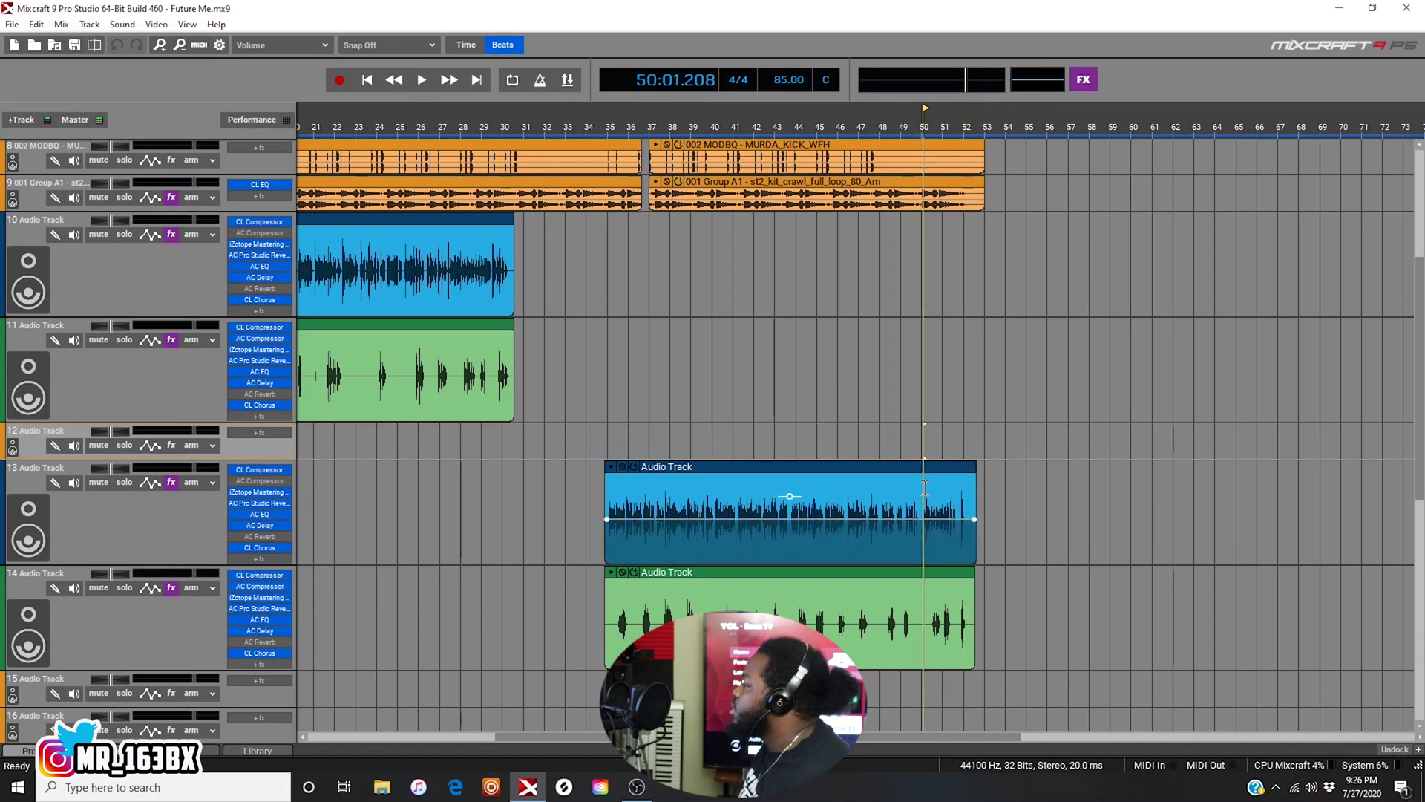
left_click_drag(1041, 648, 919, 135)
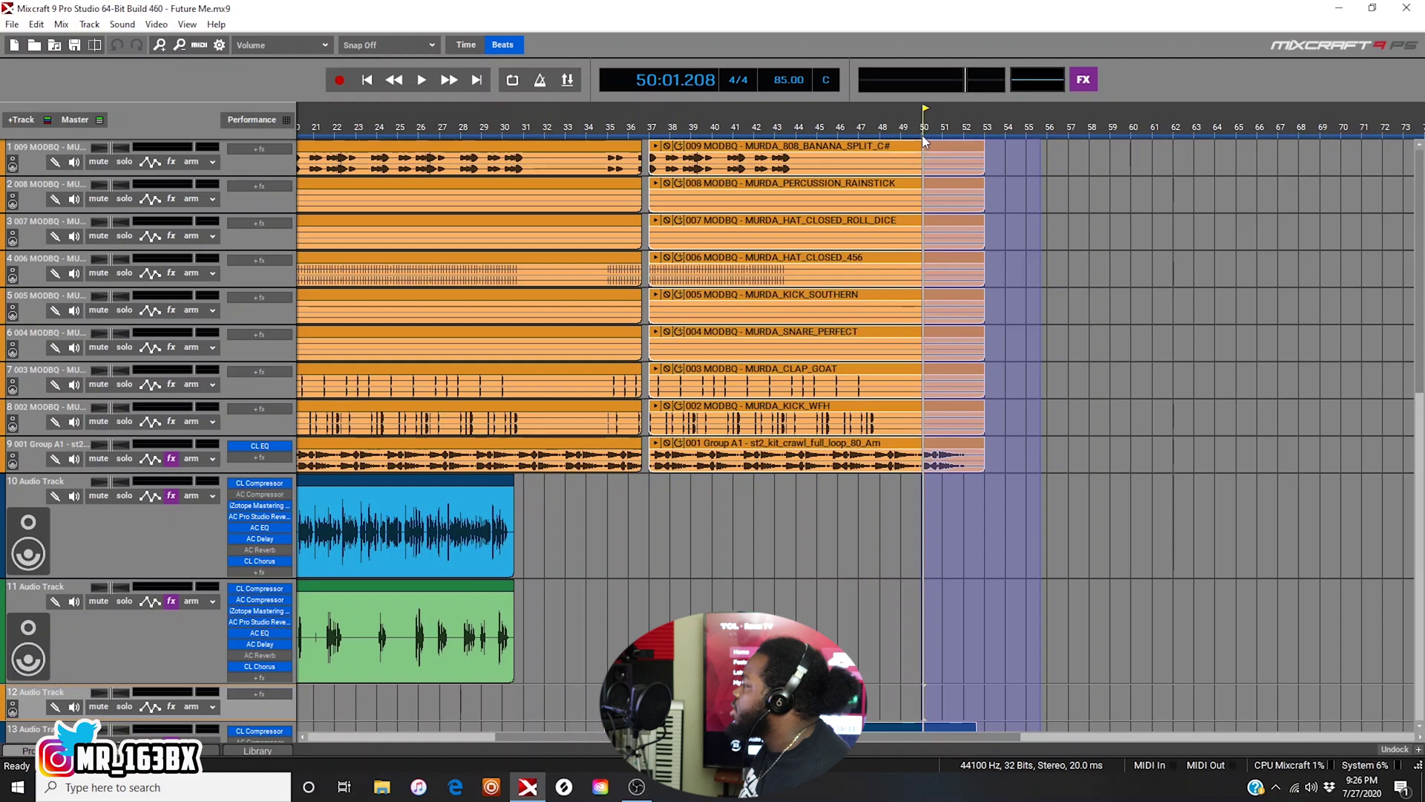
scroll(920, 404, "up", 5)
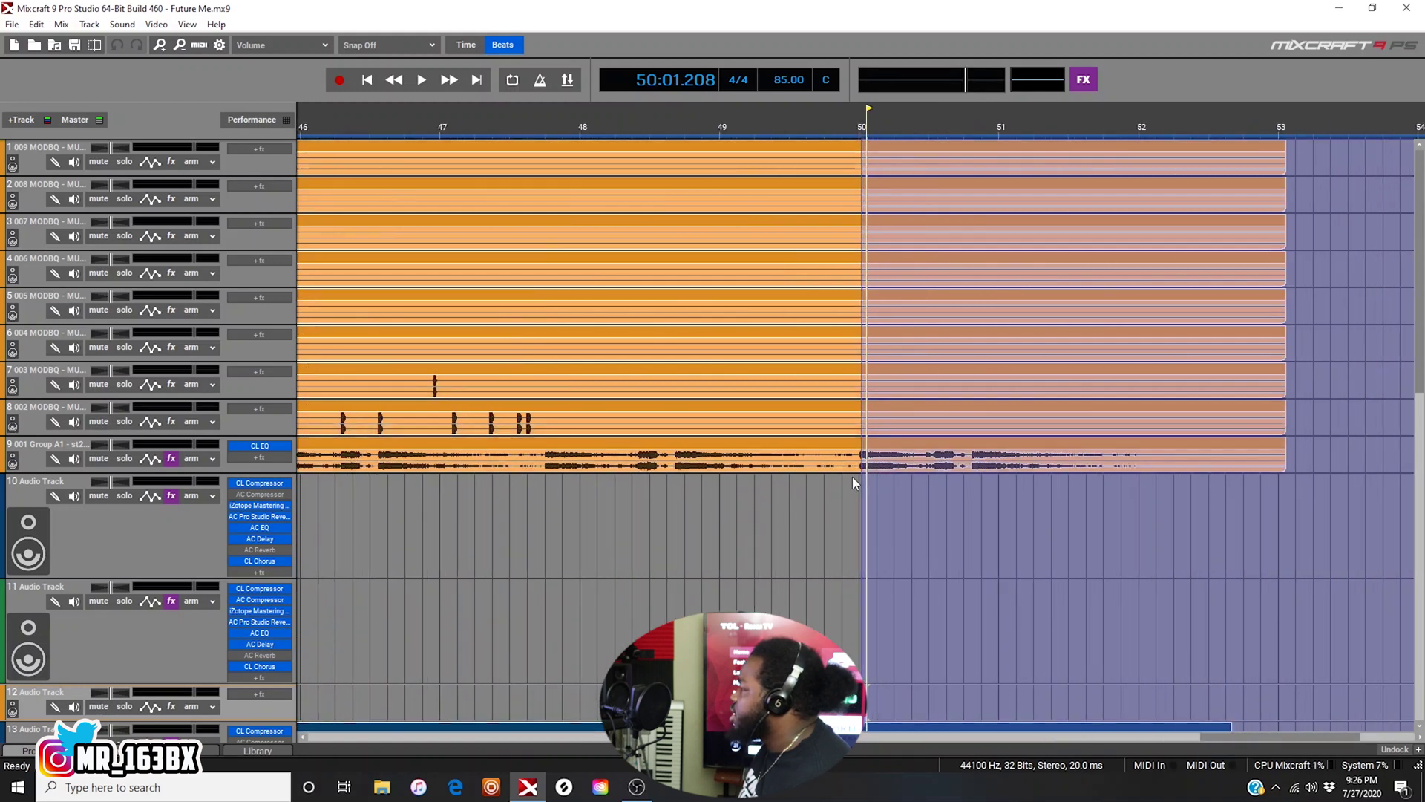
scroll(1306, 333, "down", 5)
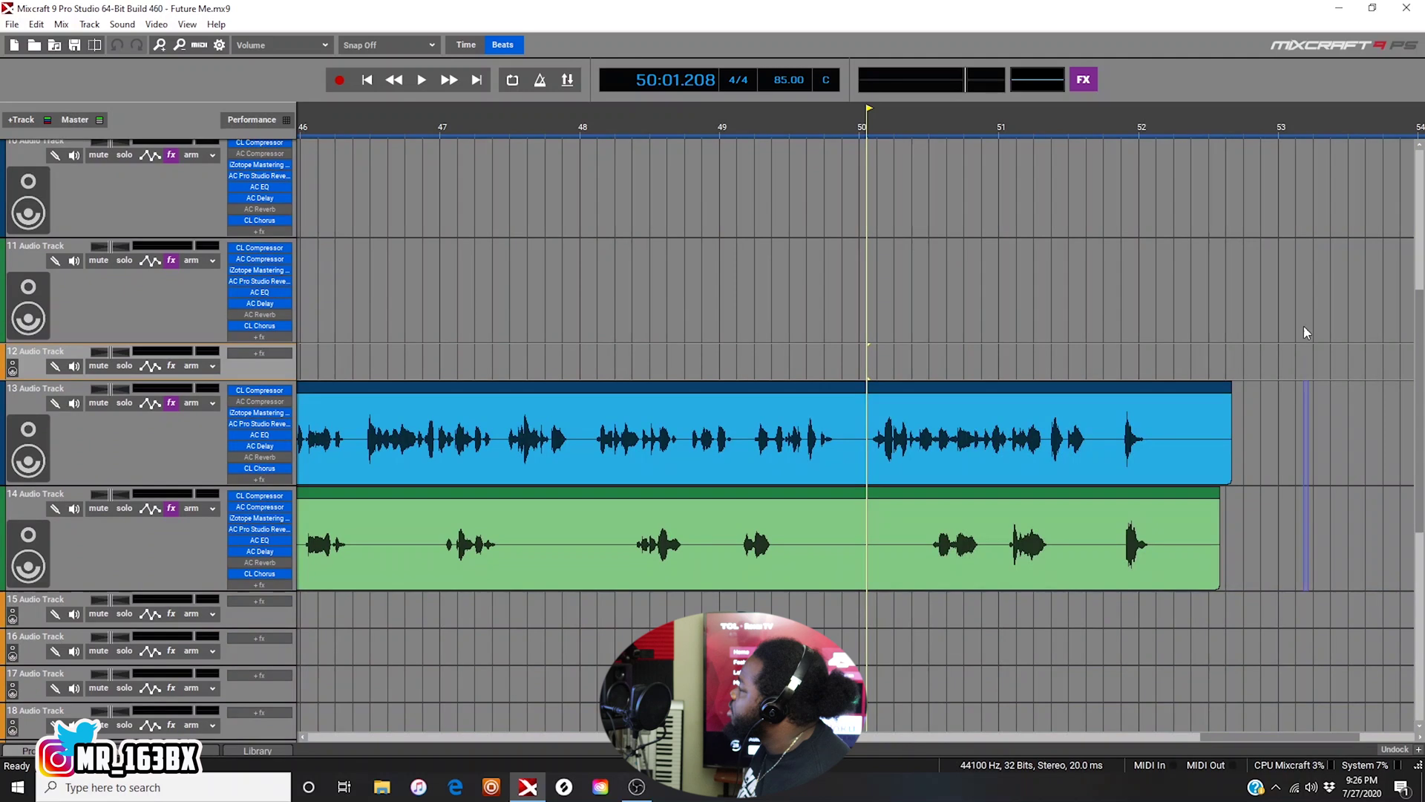
left_click_drag(1306, 333, 870, 367)
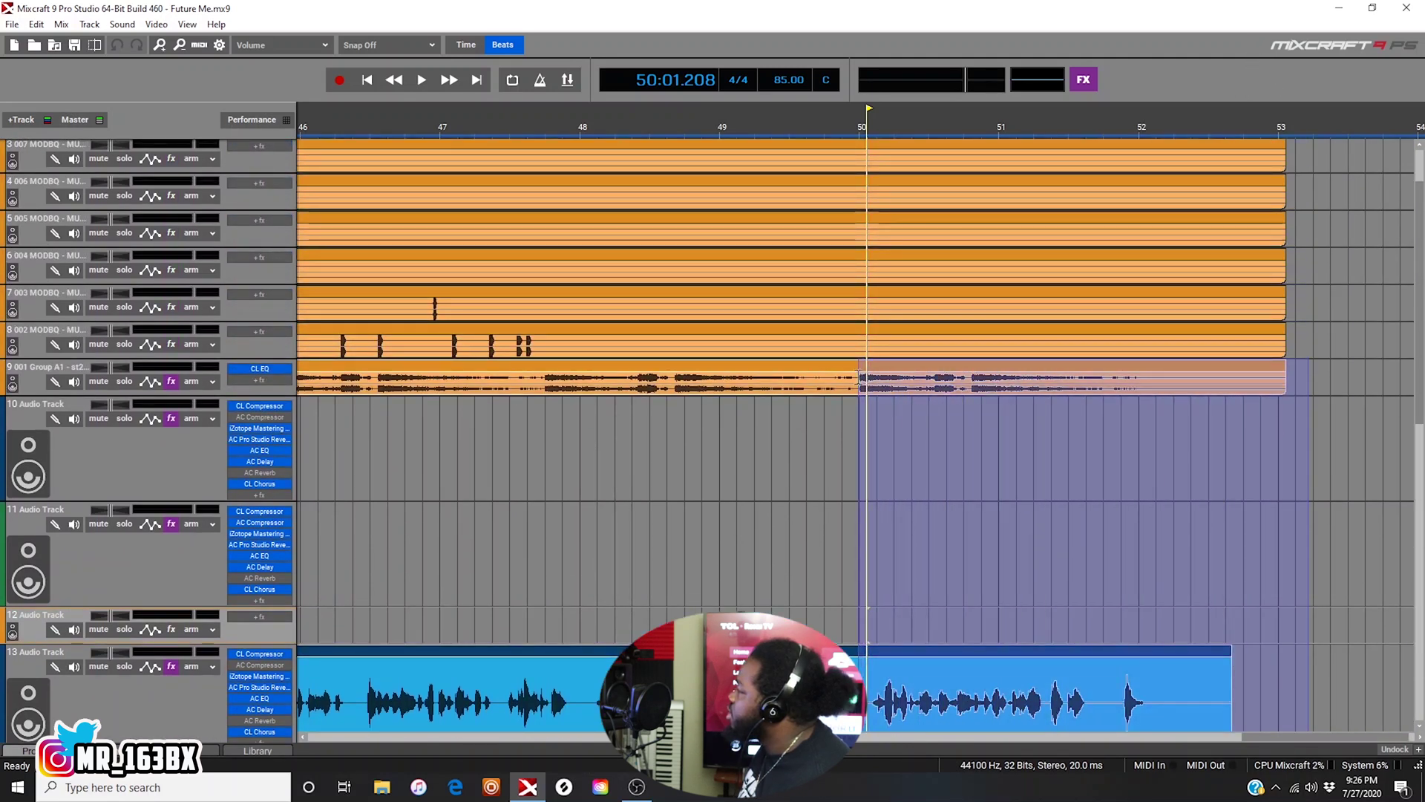
right_click(861, 376)
left_click(908, 573)
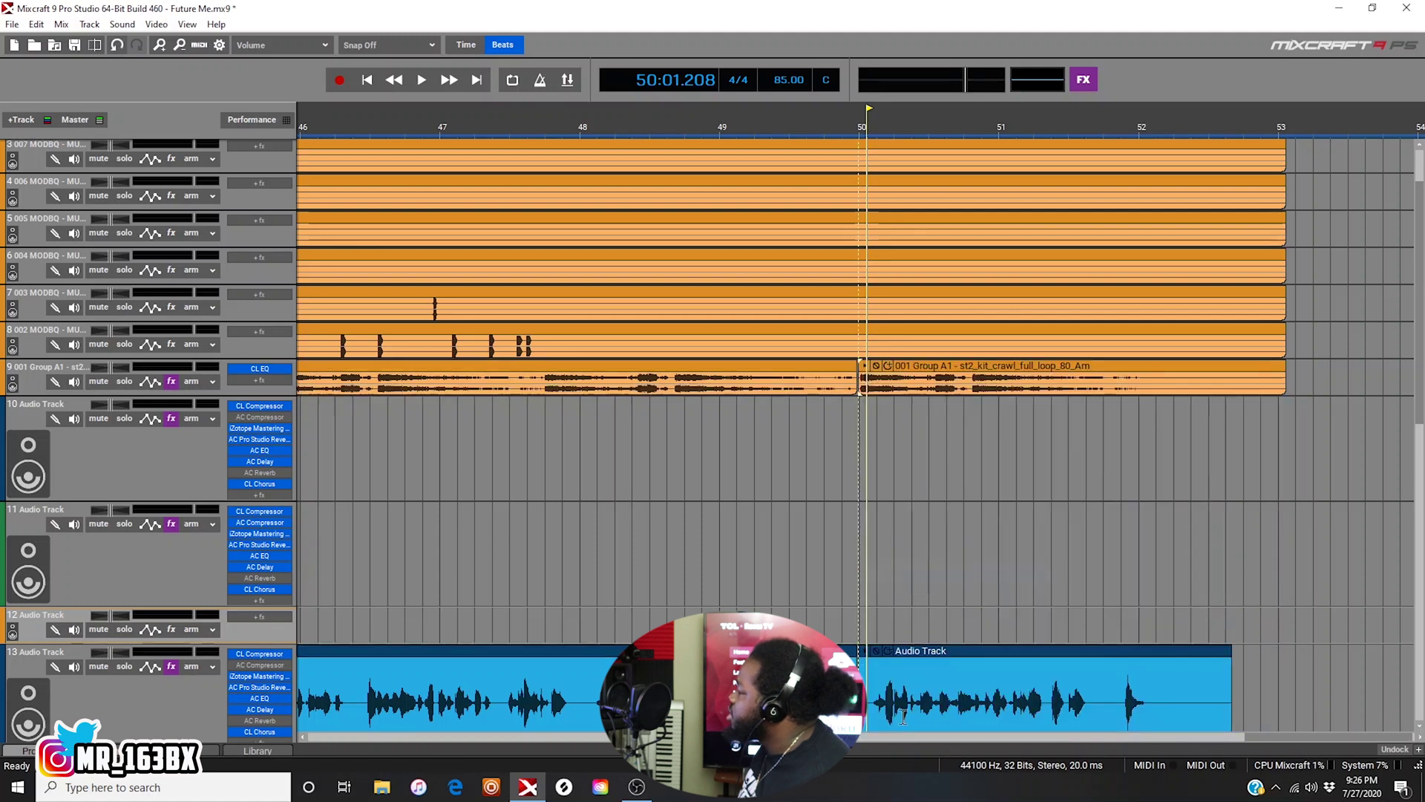
Step: Reverse the split-off end clips after bar 50 on vocal tracks 13 and 14 and on loop track 9
scroll(993, 451, "down", 3)
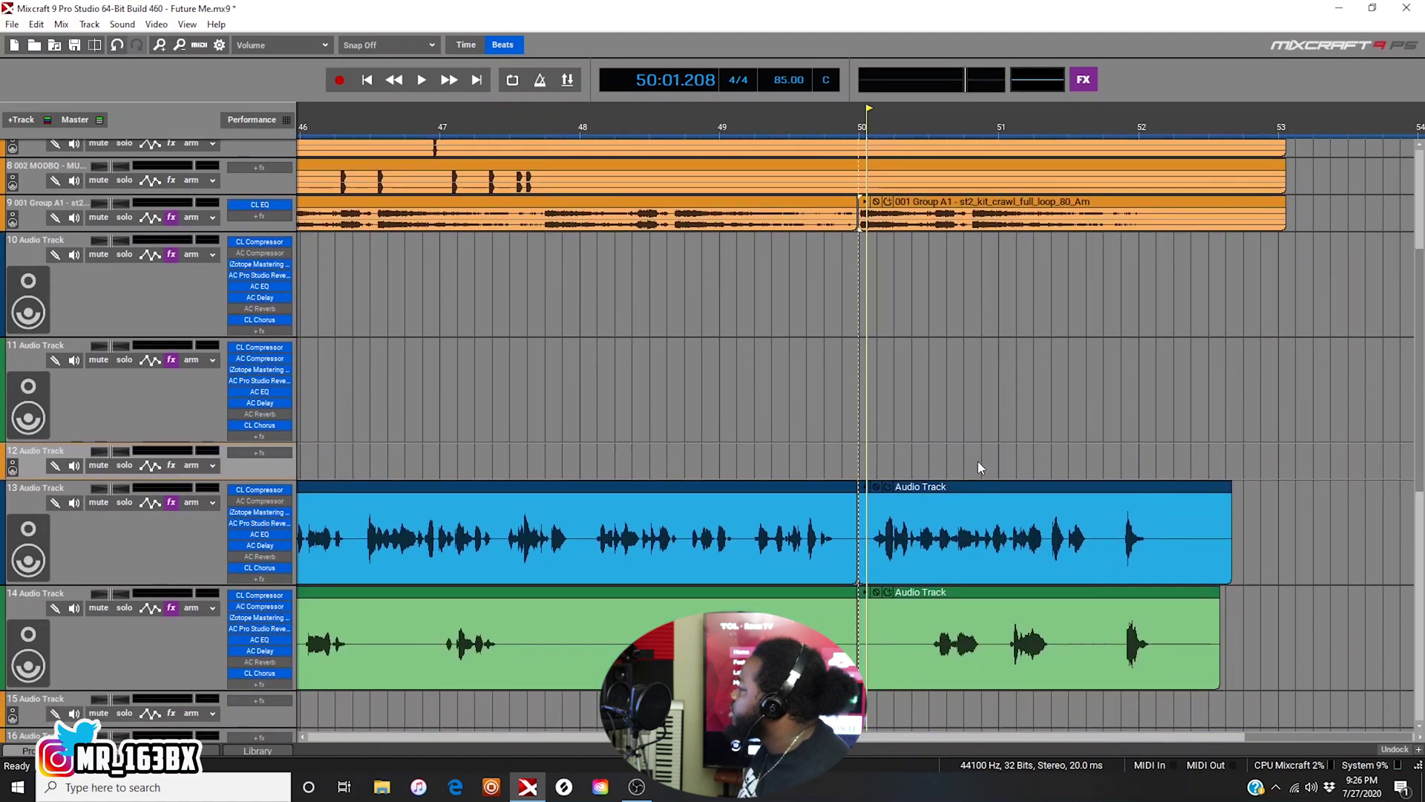
right_click(943, 494)
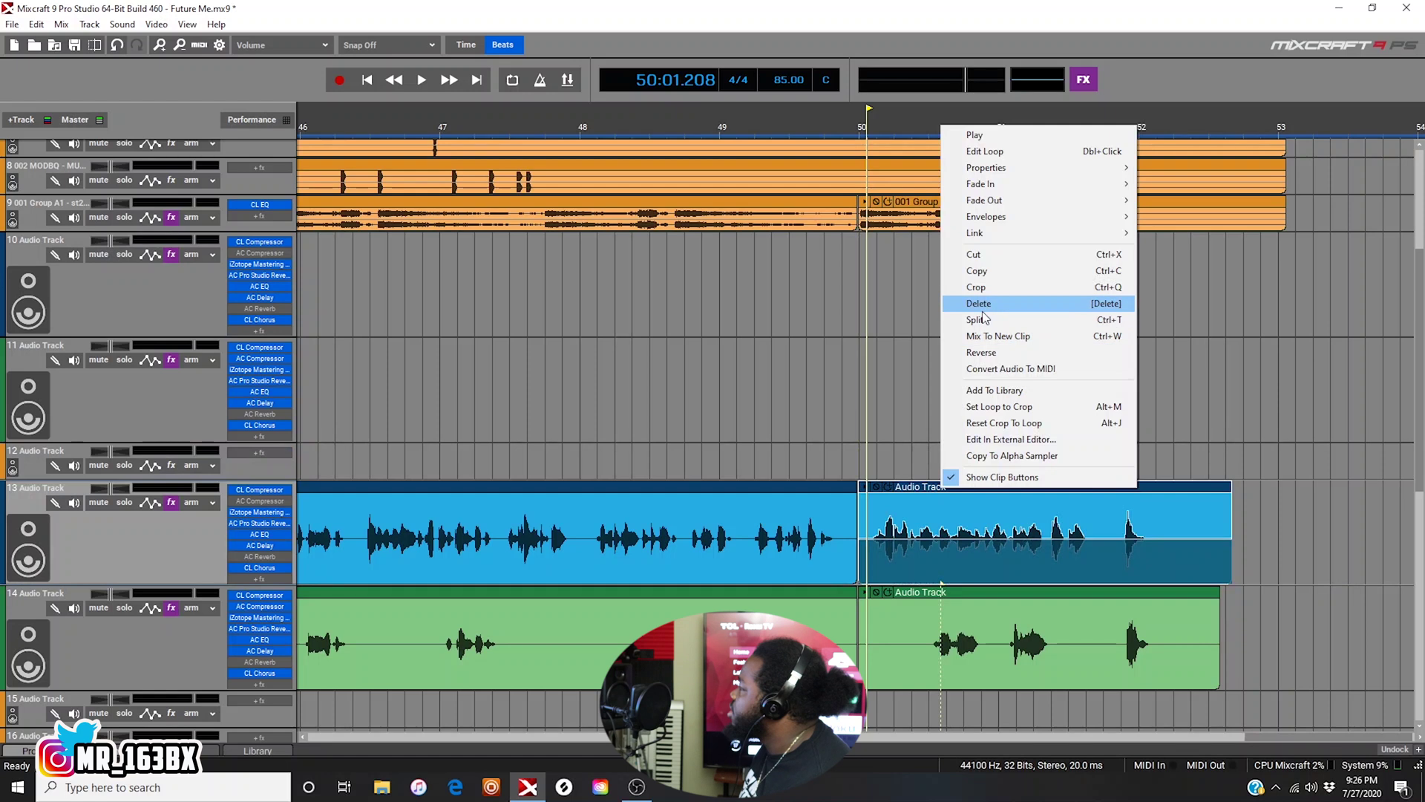
left_click(987, 353)
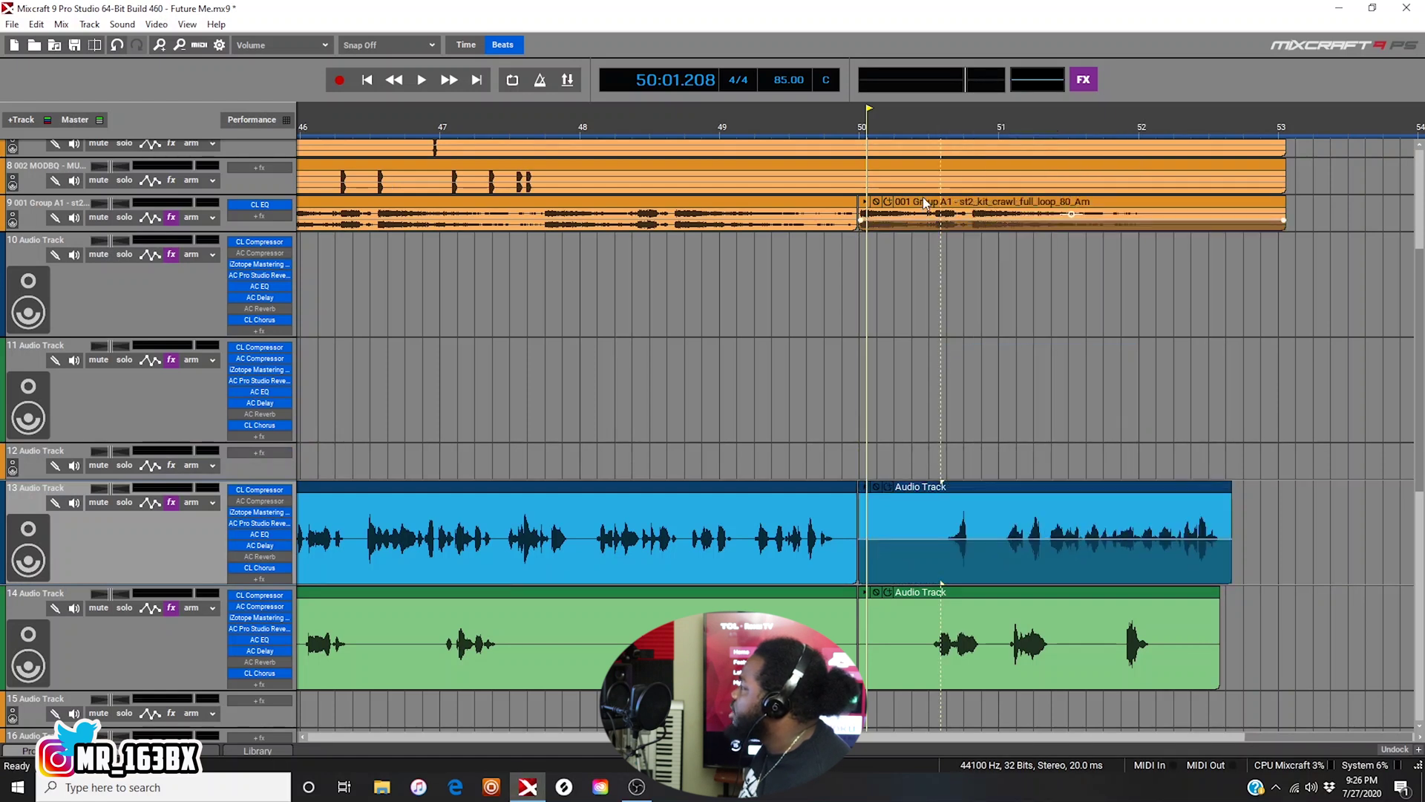
right_click(926, 206)
left_click(978, 425)
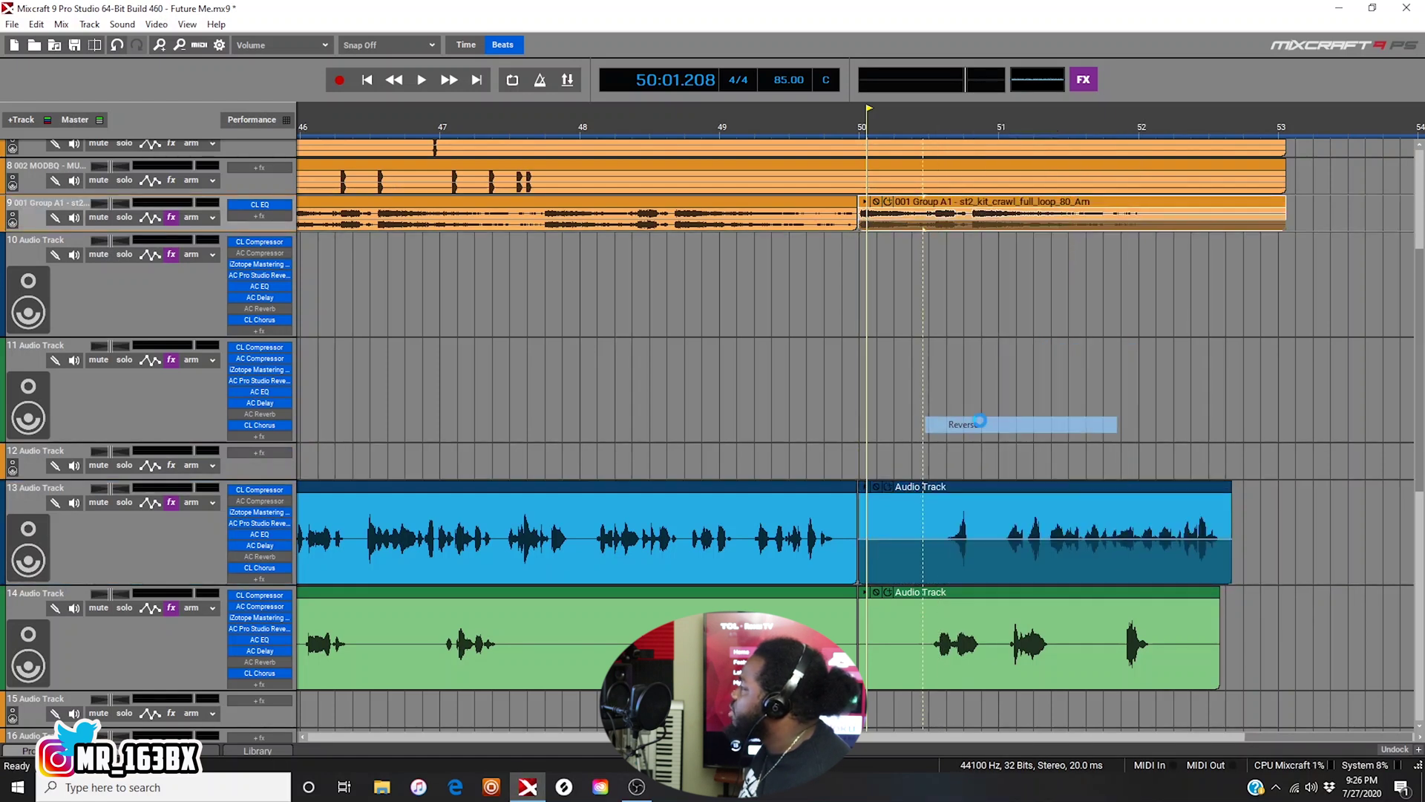
right_click(927, 598)
left_click(991, 456)
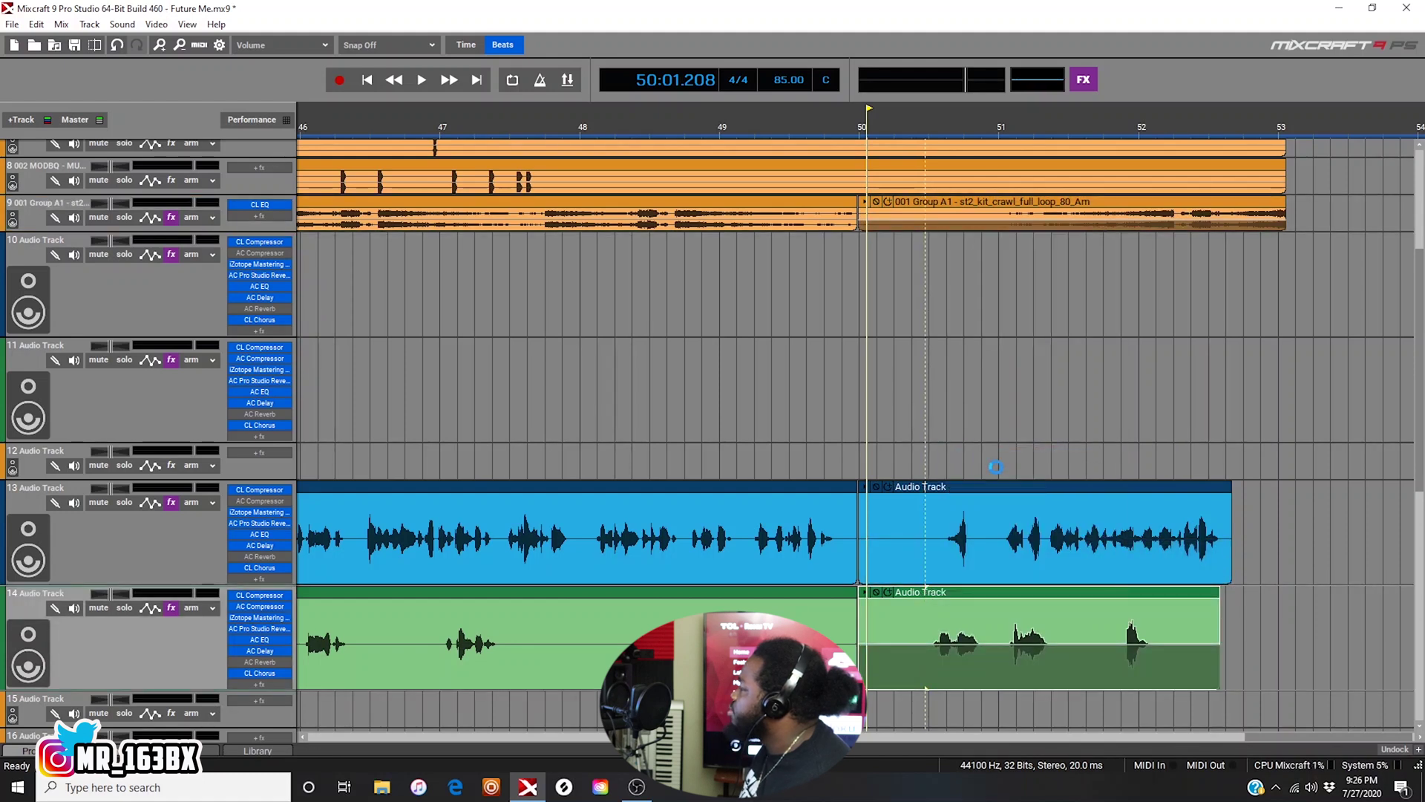
left_click(1027, 493)
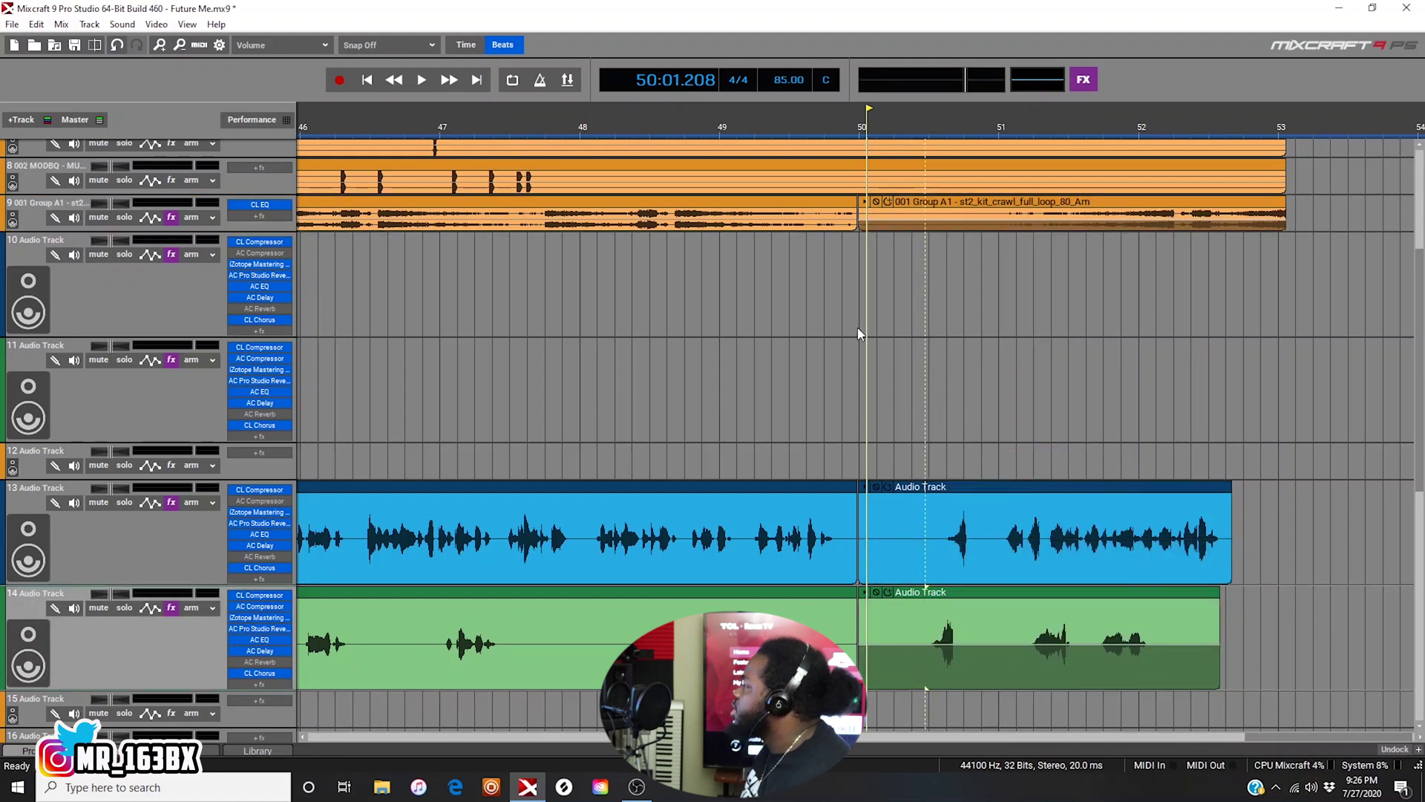
Step: Play the reversed ending from bar 50
left_click(858, 420)
key("space")
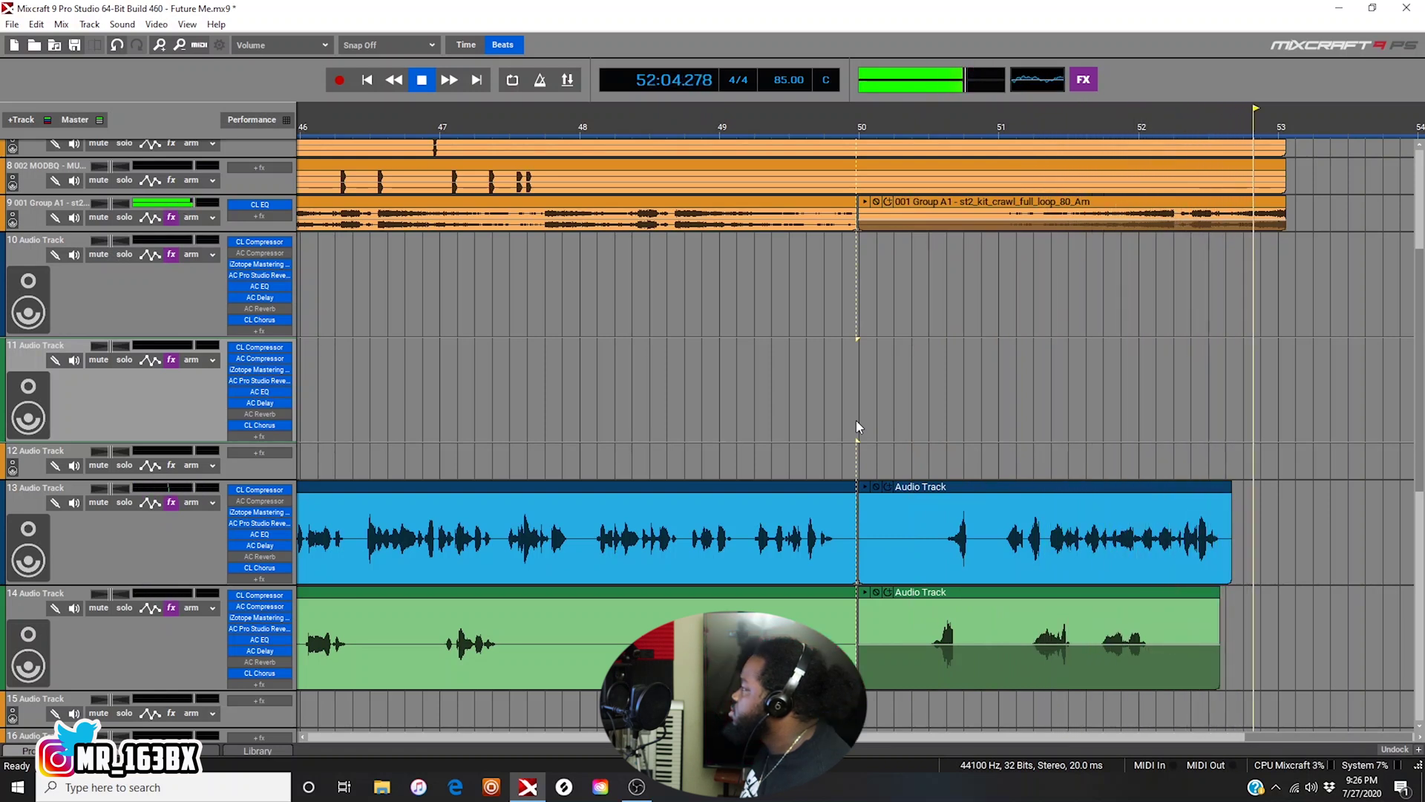
key("space")
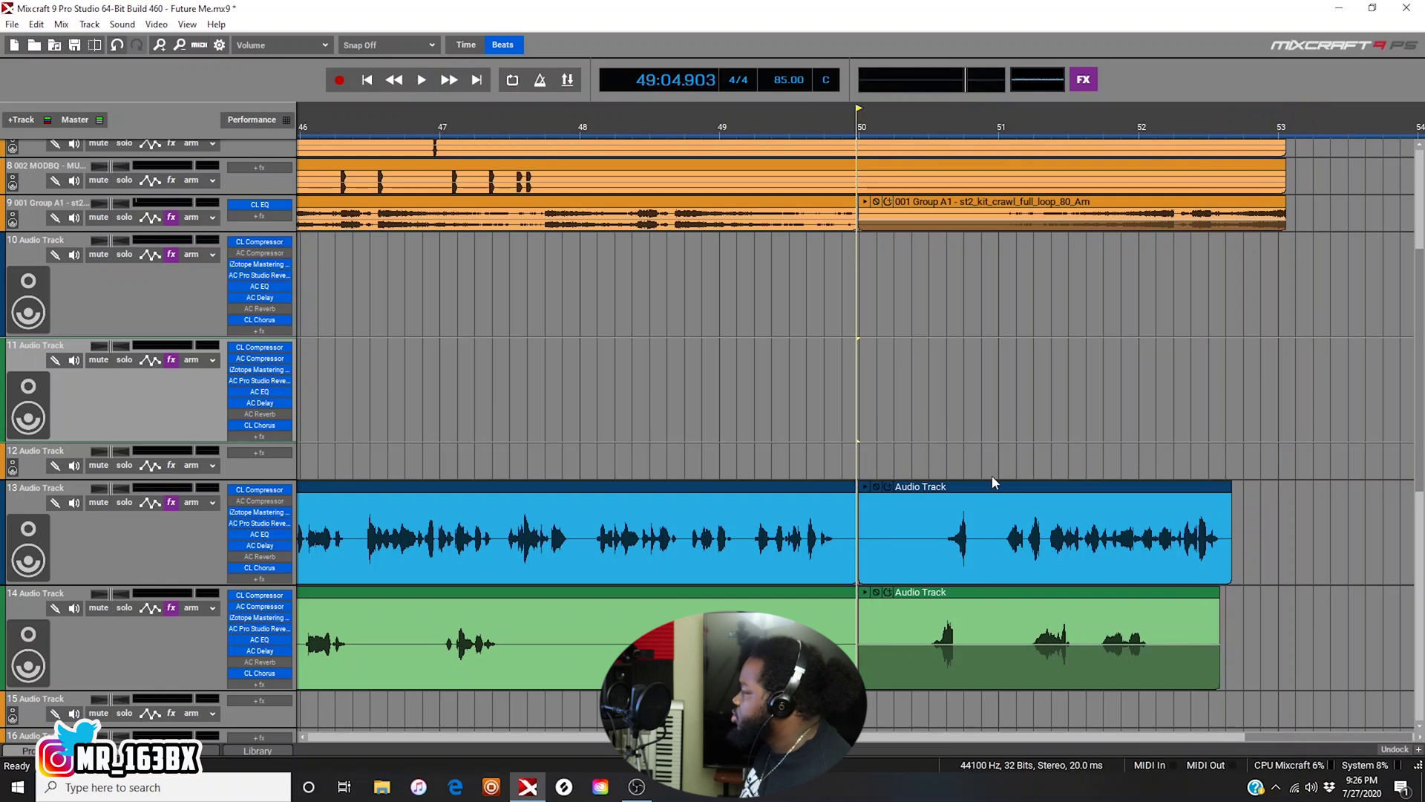
Step: Open the reversed vocal clip on track 13 in the sound editor and set its rate adjustment to 200%
mouse_move(969, 490)
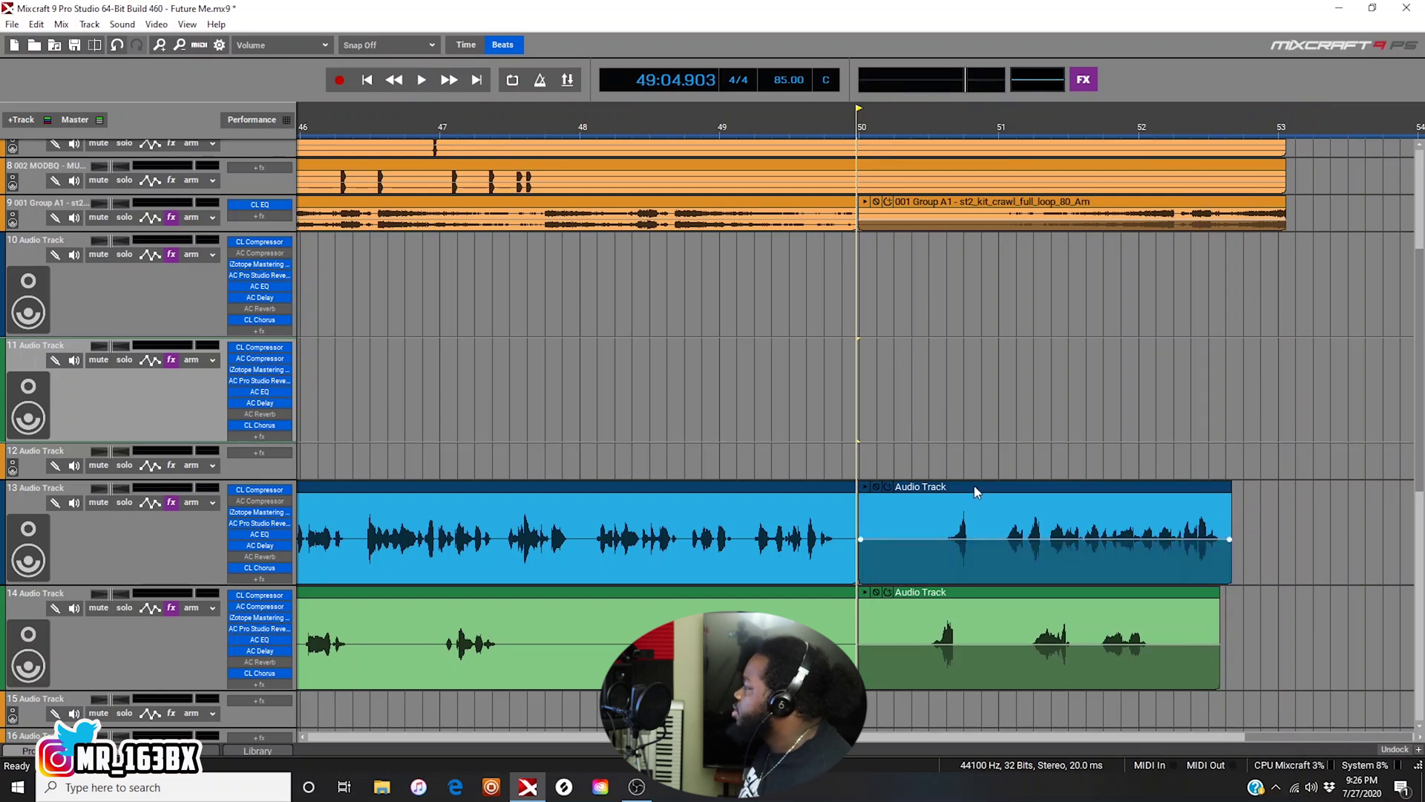
double_click(976, 492)
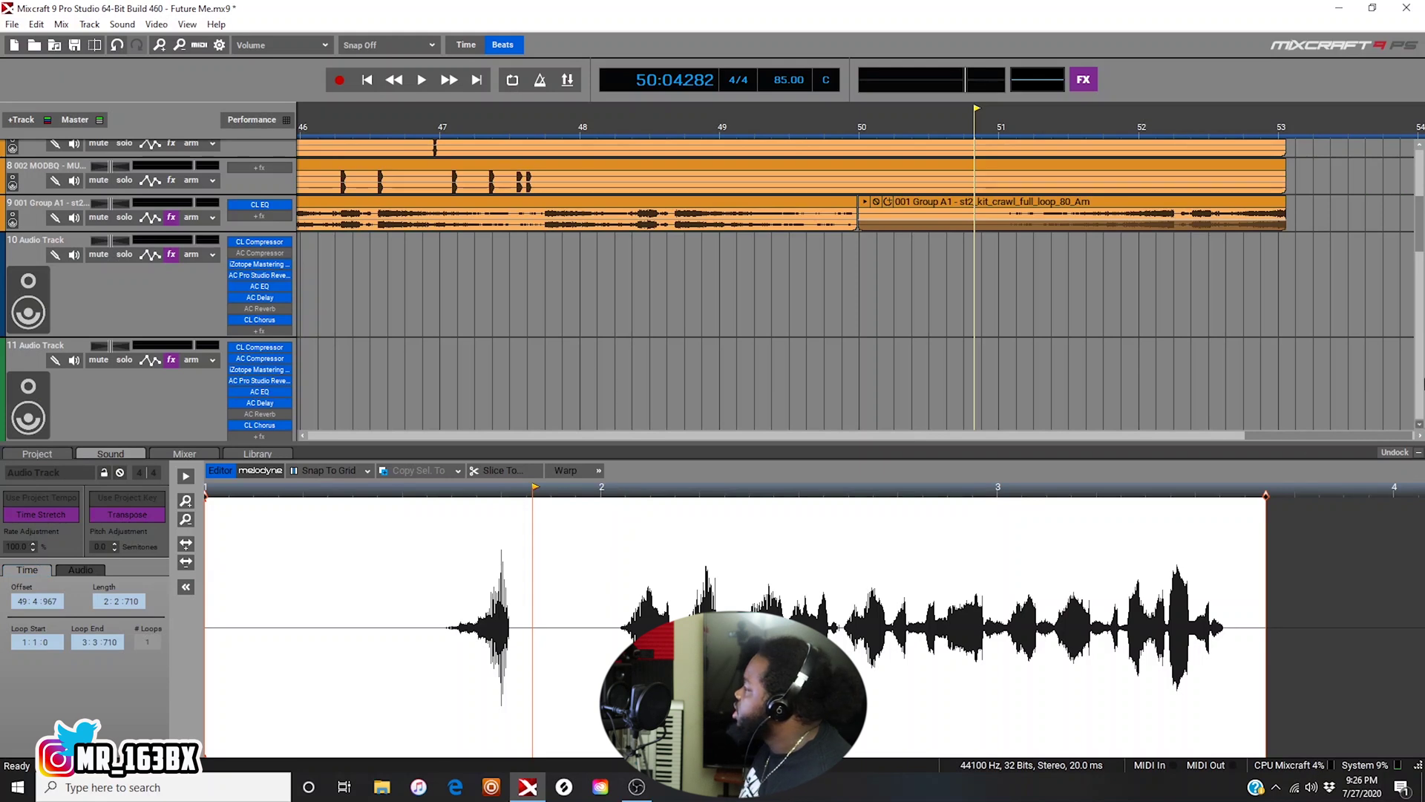
scroll(149, 297, "down", 5)
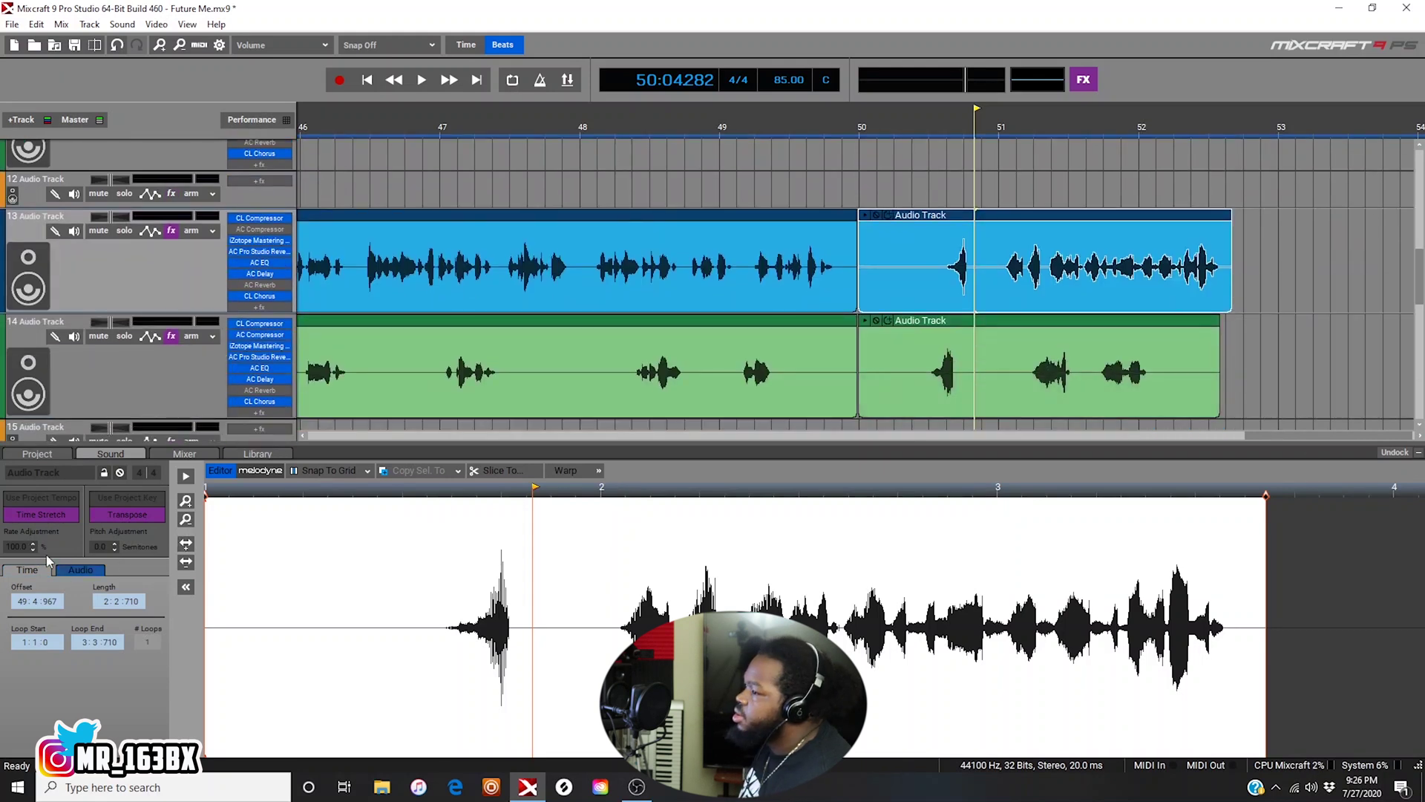
left_click(32, 542)
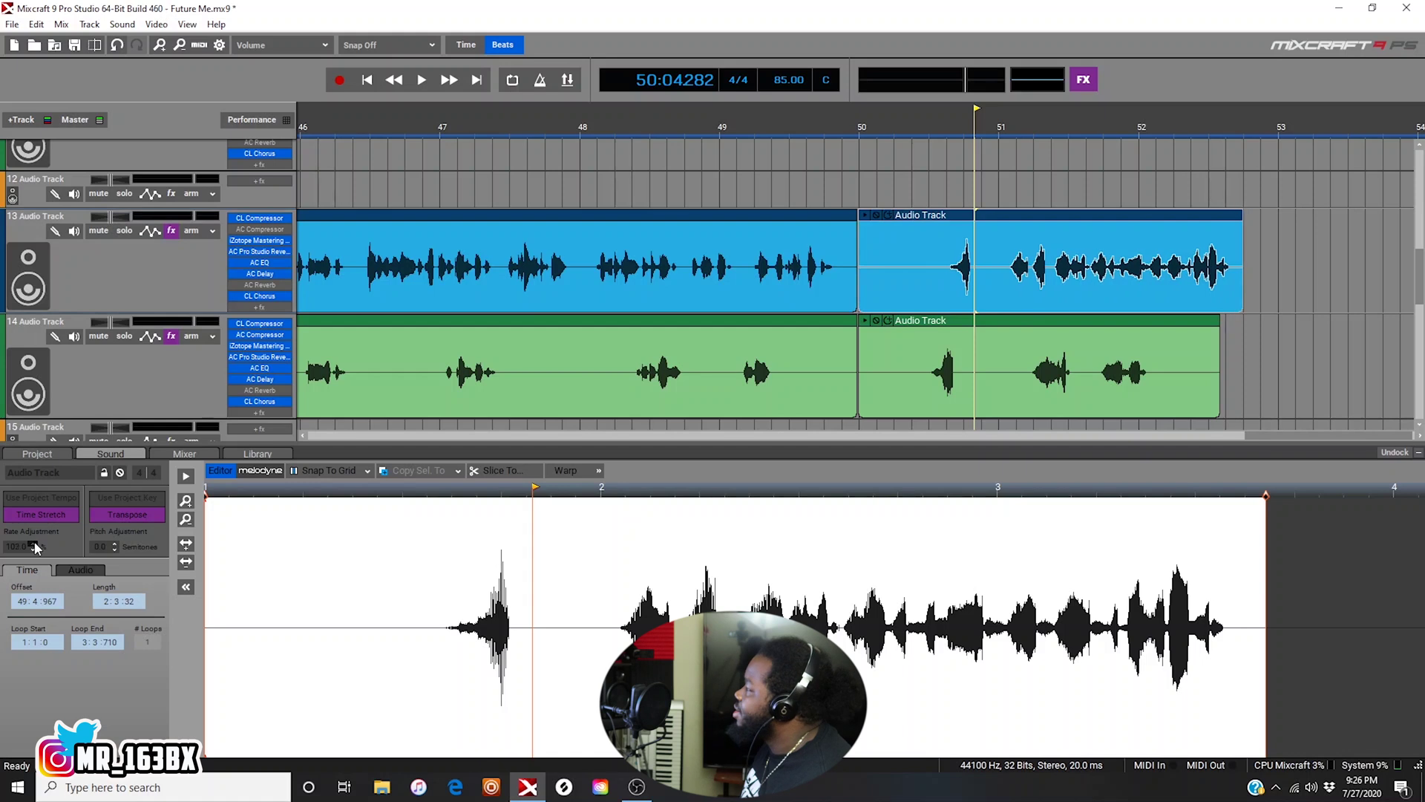
left_click(34, 544)
left_click(34, 544)
left_click(33, 544)
type("2")
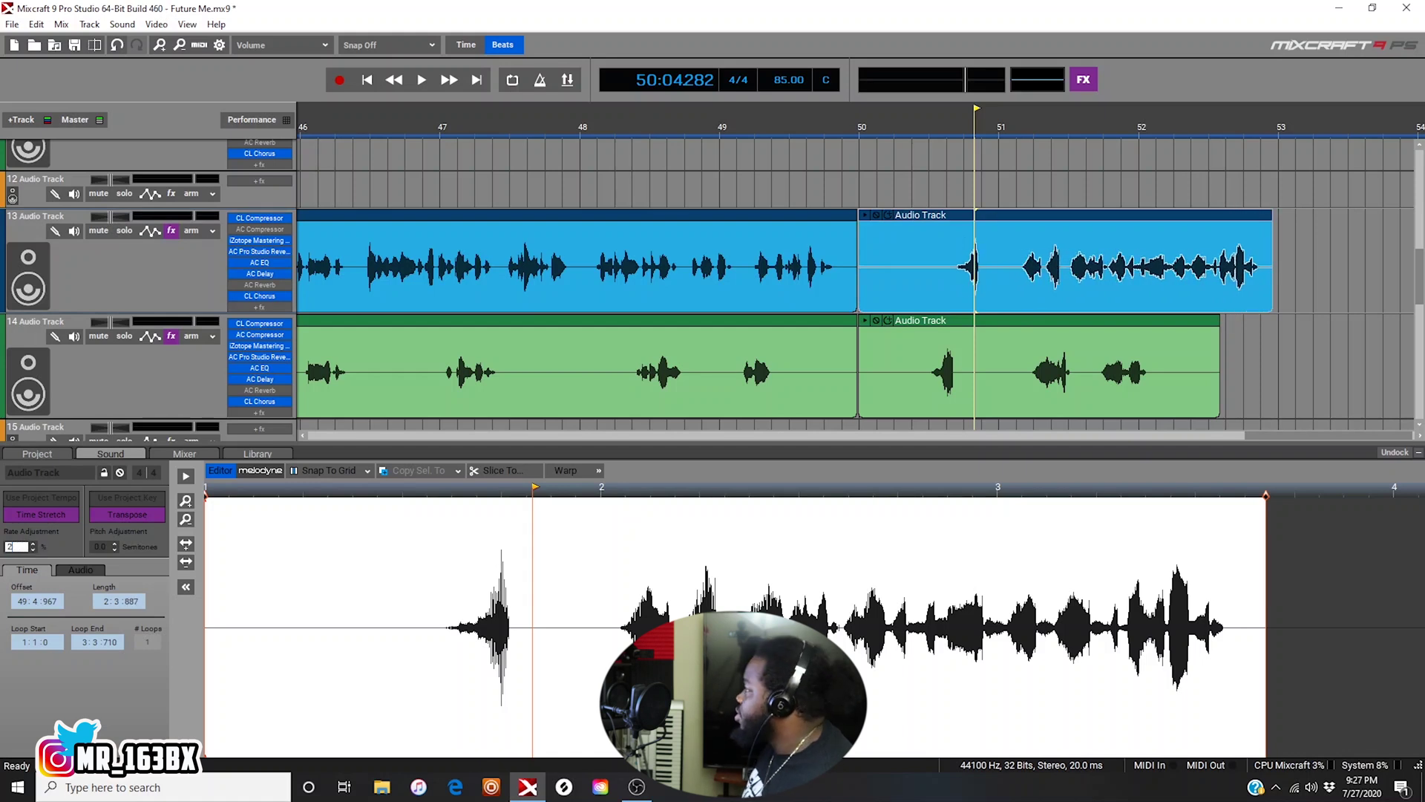
type("00")
key("Return")
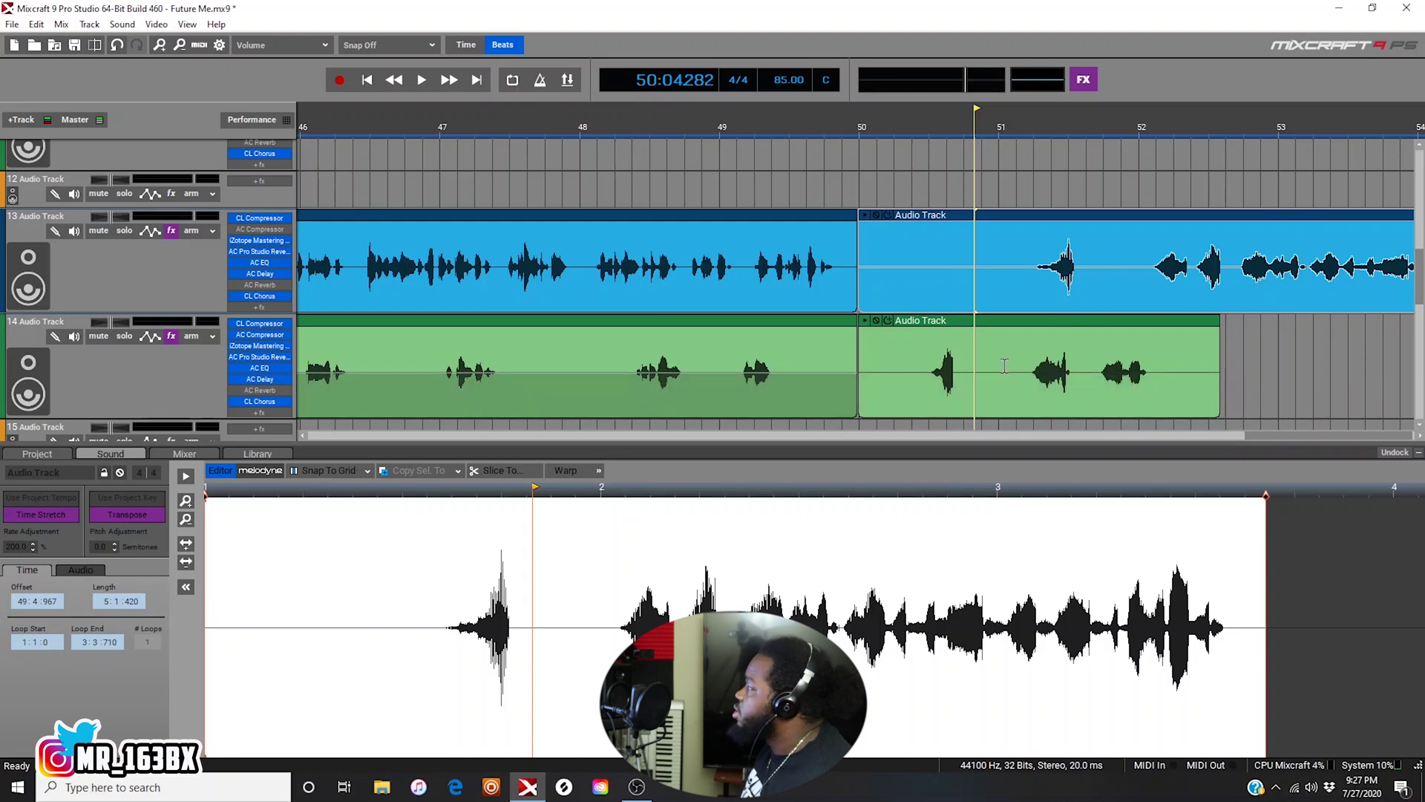
Step: Set the rate adjustment of the reversed vocal clip on track 14 to 200%
left_click(982, 321)
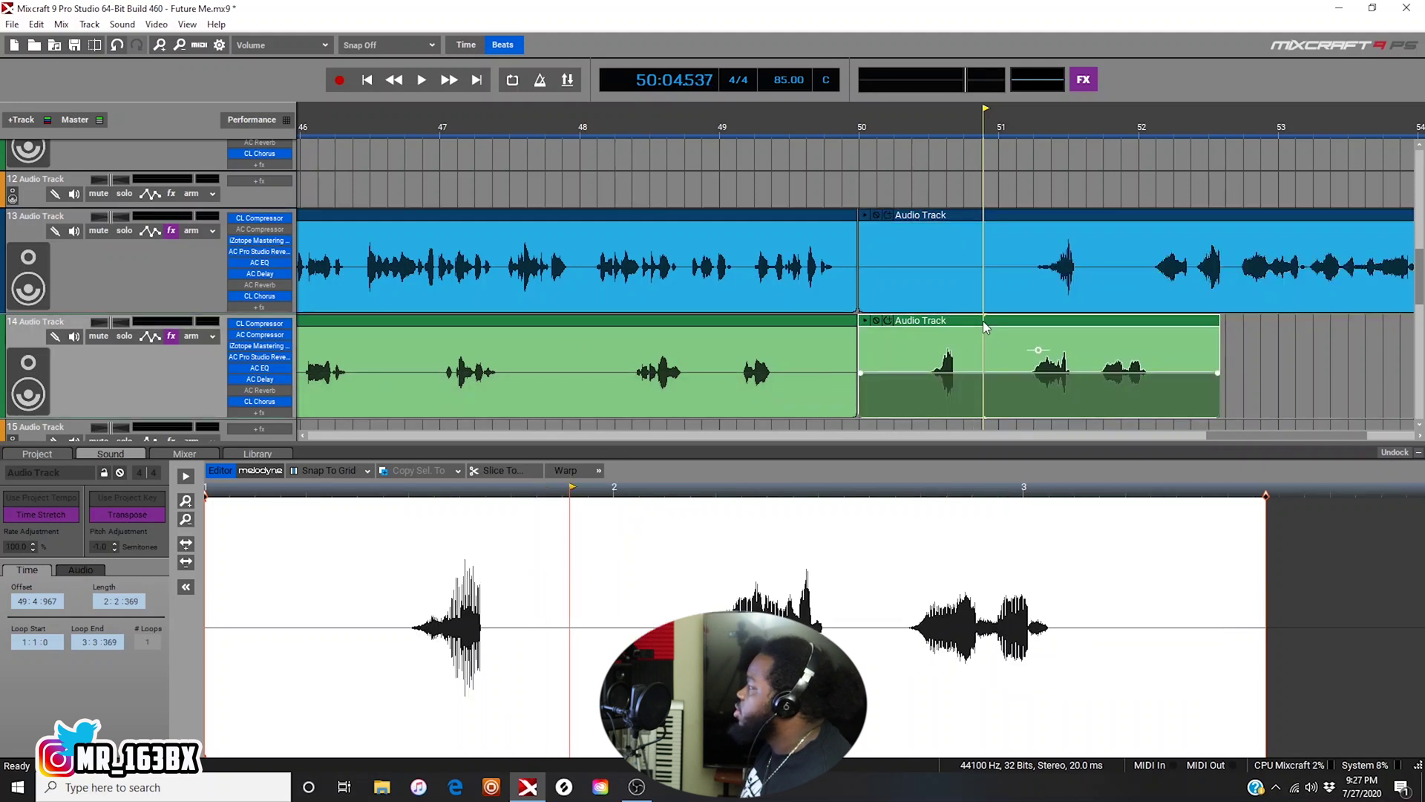
left_click(16, 546)
type("200")
key("Return")
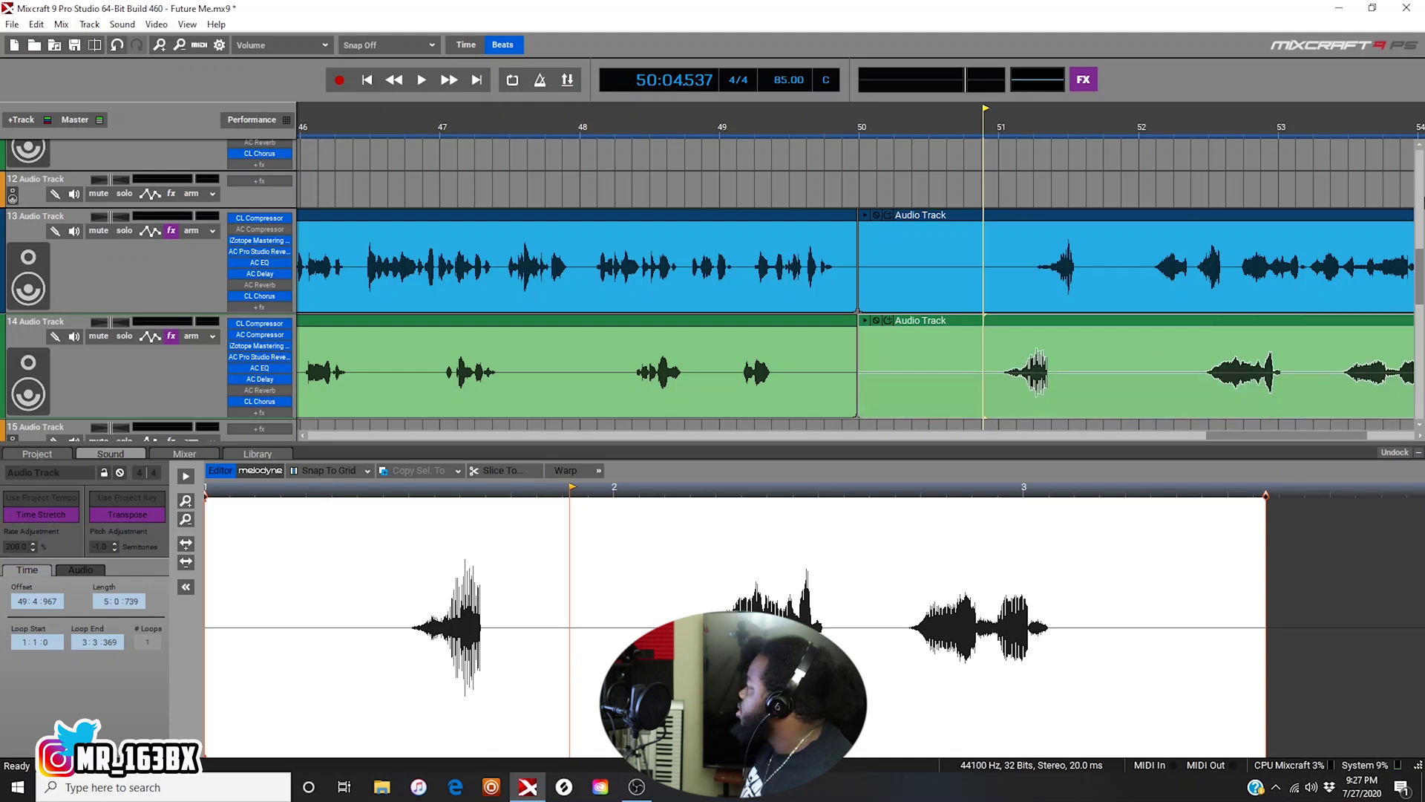
Step: Set the rate adjustment of the reversed loop clip on track 9 to 200%
scroll(853, 290, "up", 3)
scroll(1342, 241, "up", 2)
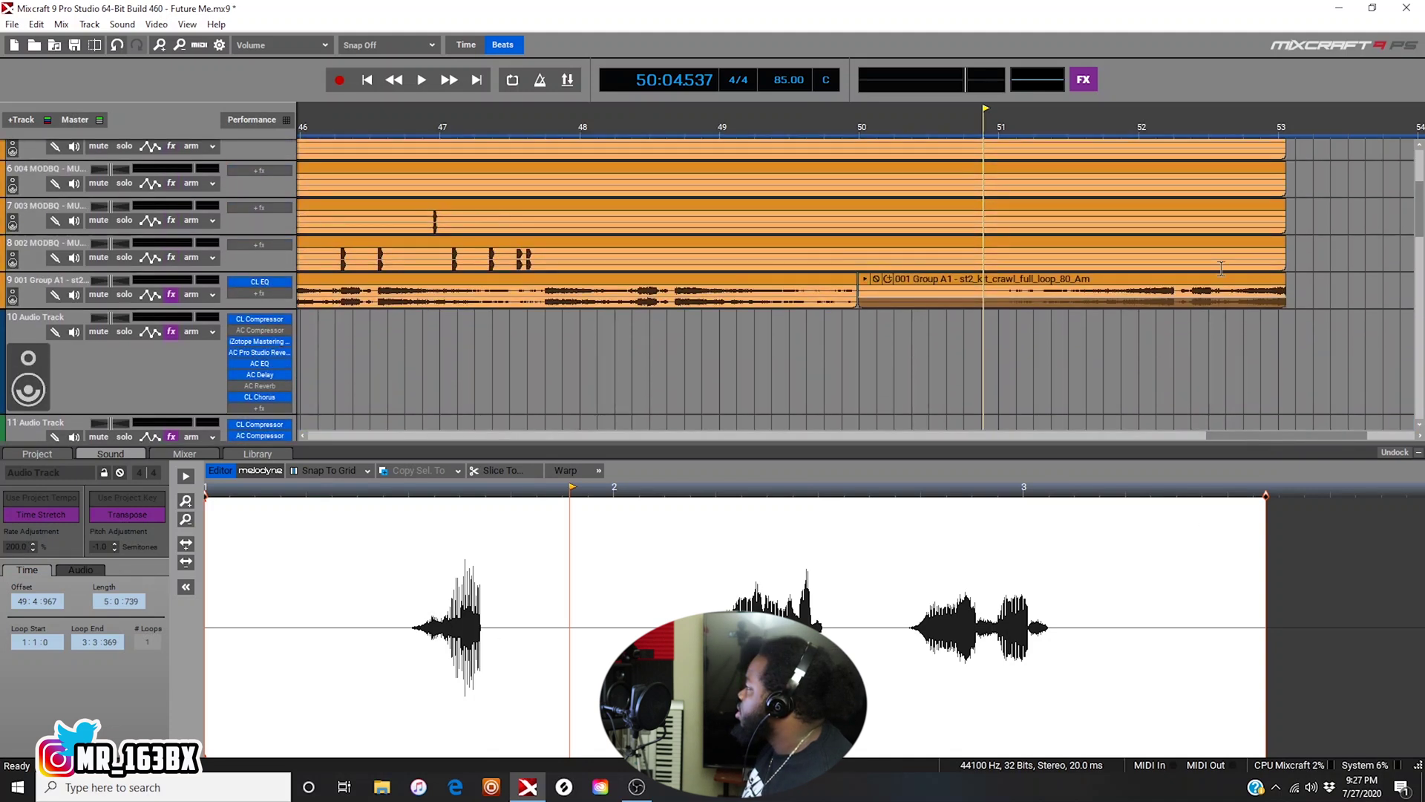
left_click(1017, 286)
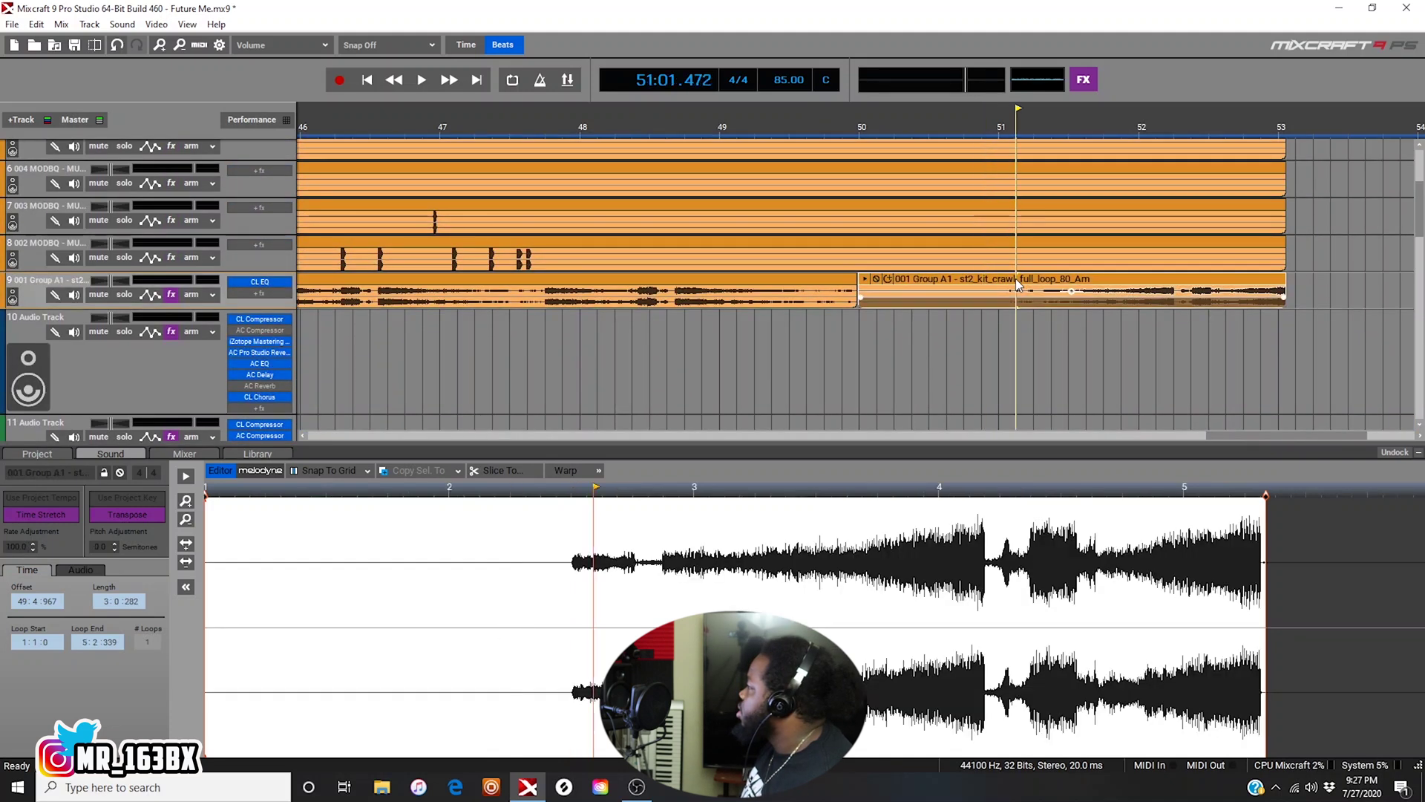
left_click(17, 546)
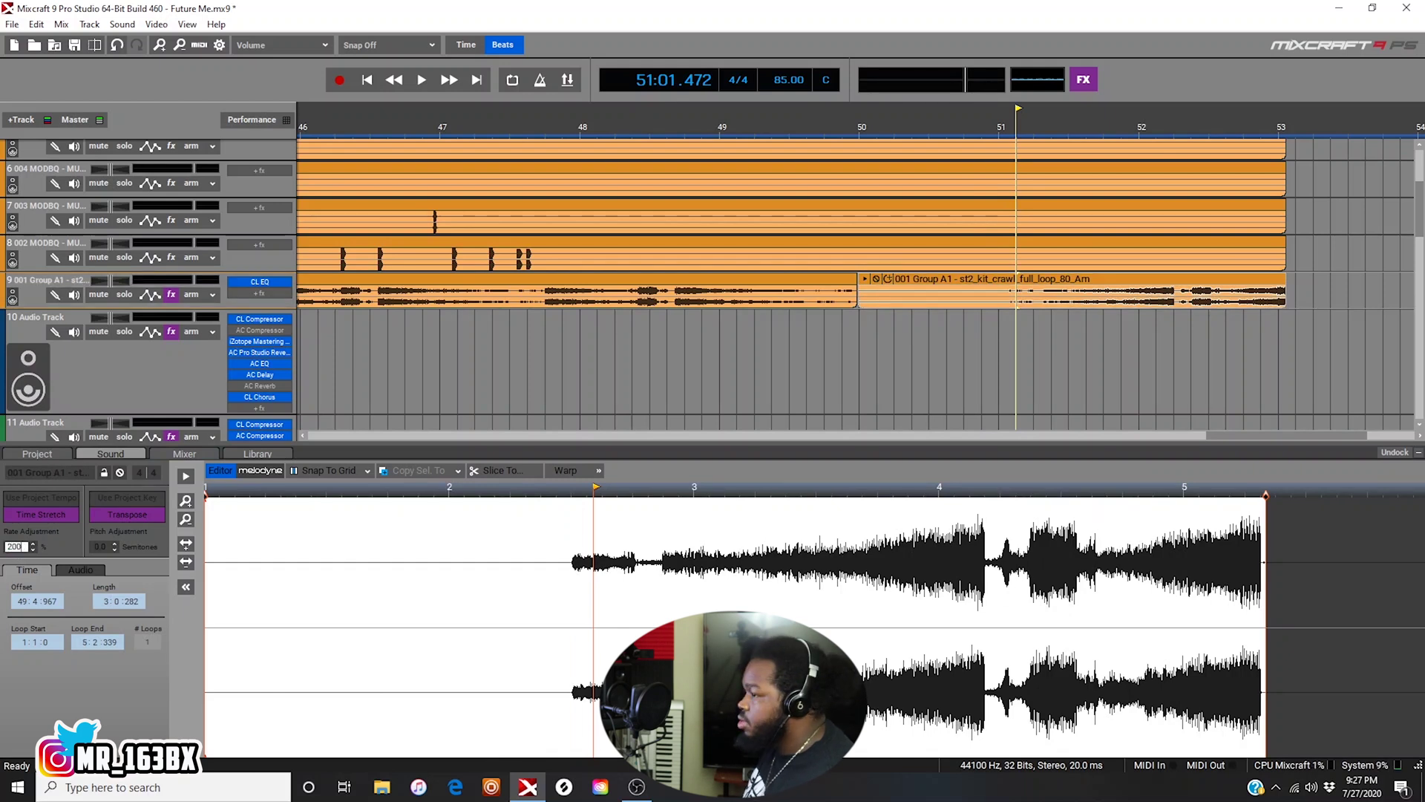
type("200")
key("Return")
Step: Play the slowed ending from bar 51 and listen to the stretched vocals on track 13
scroll(1184, 394, "down", 5)
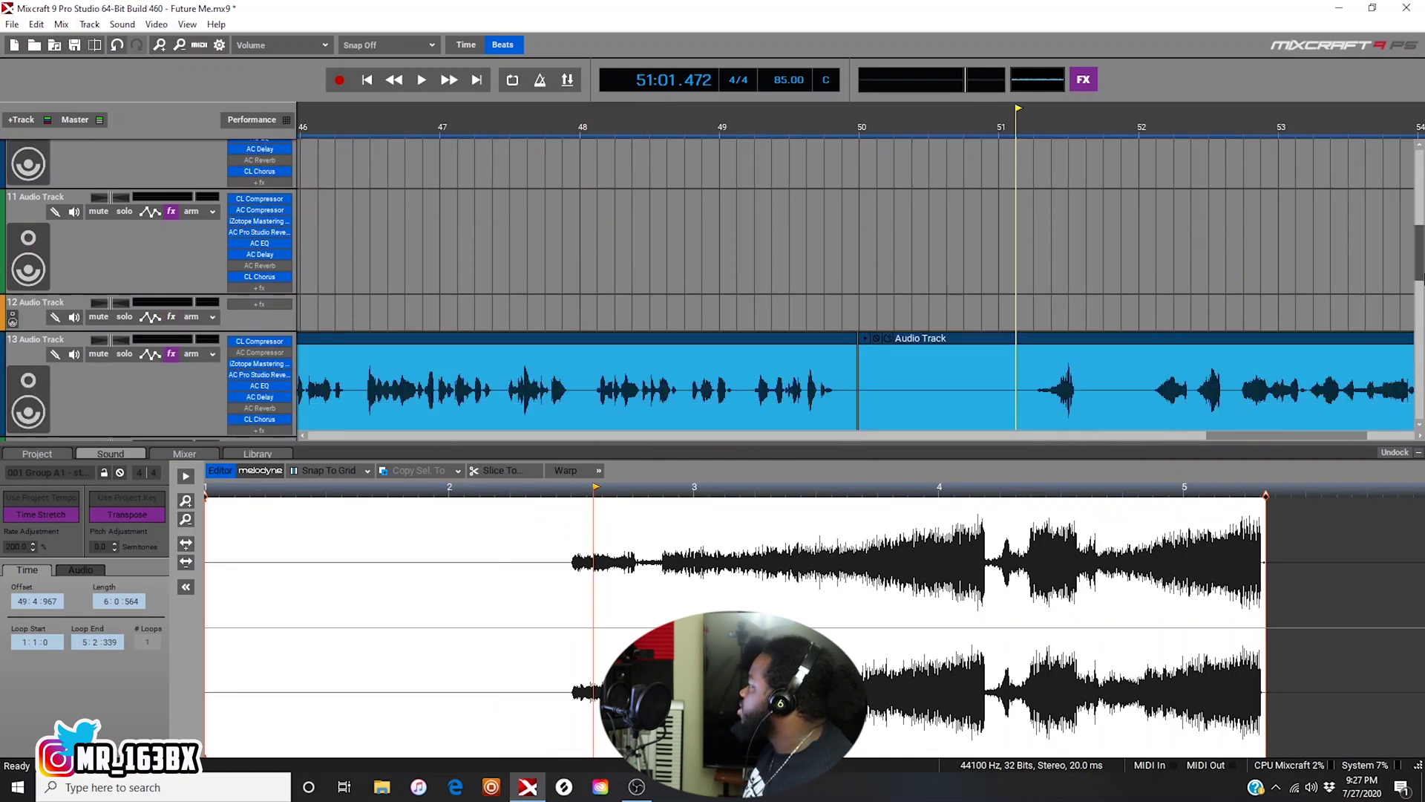
key("space")
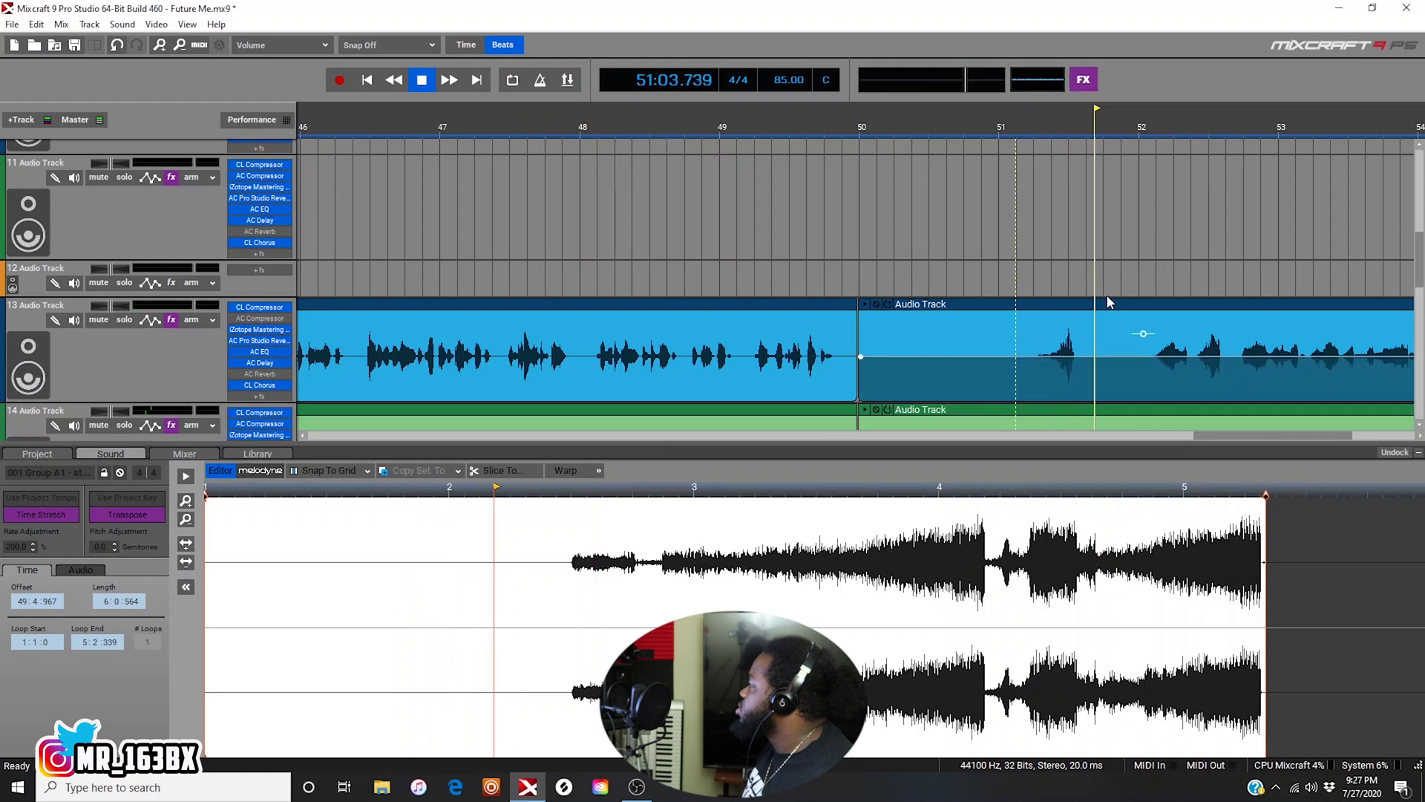
scroll(1049, 304, "down", 4)
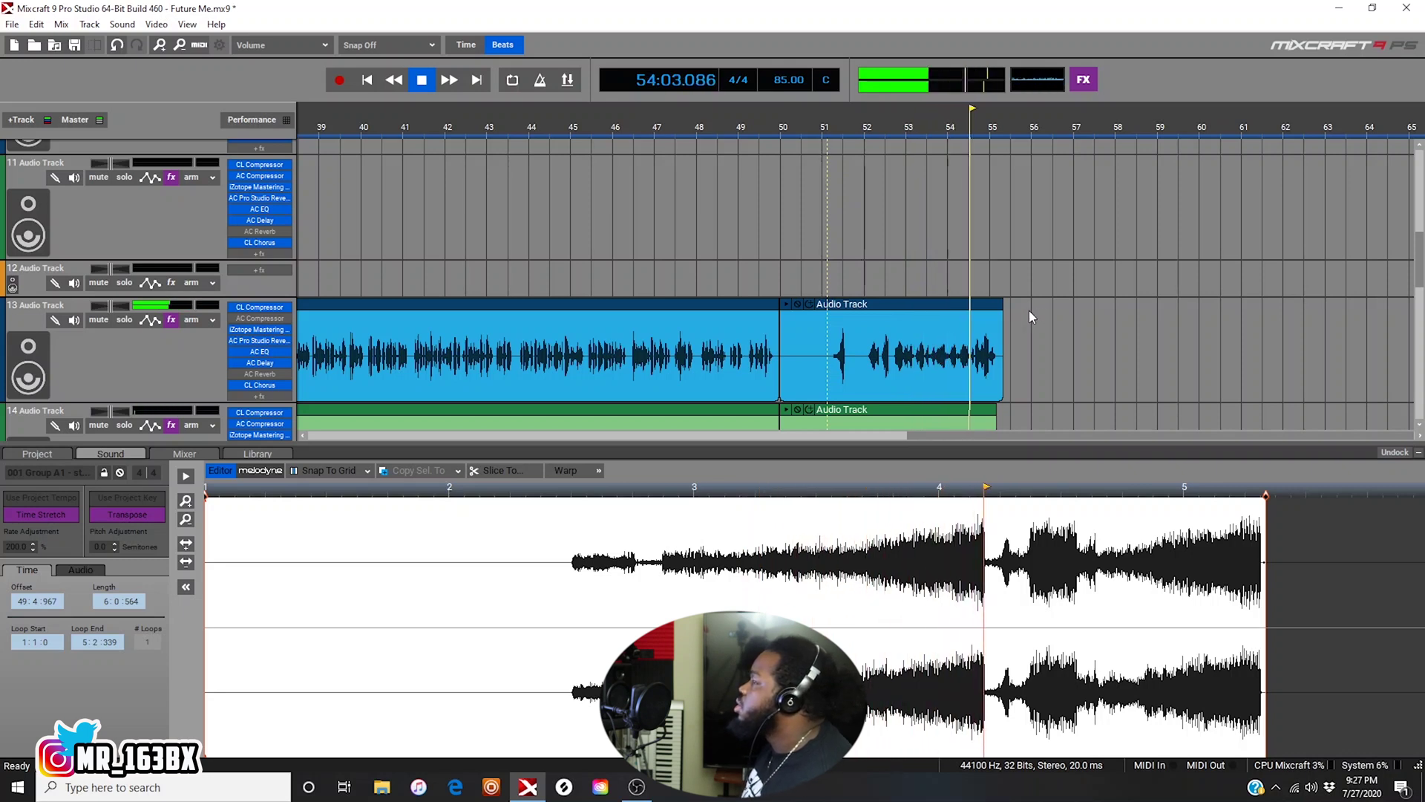
key("space")
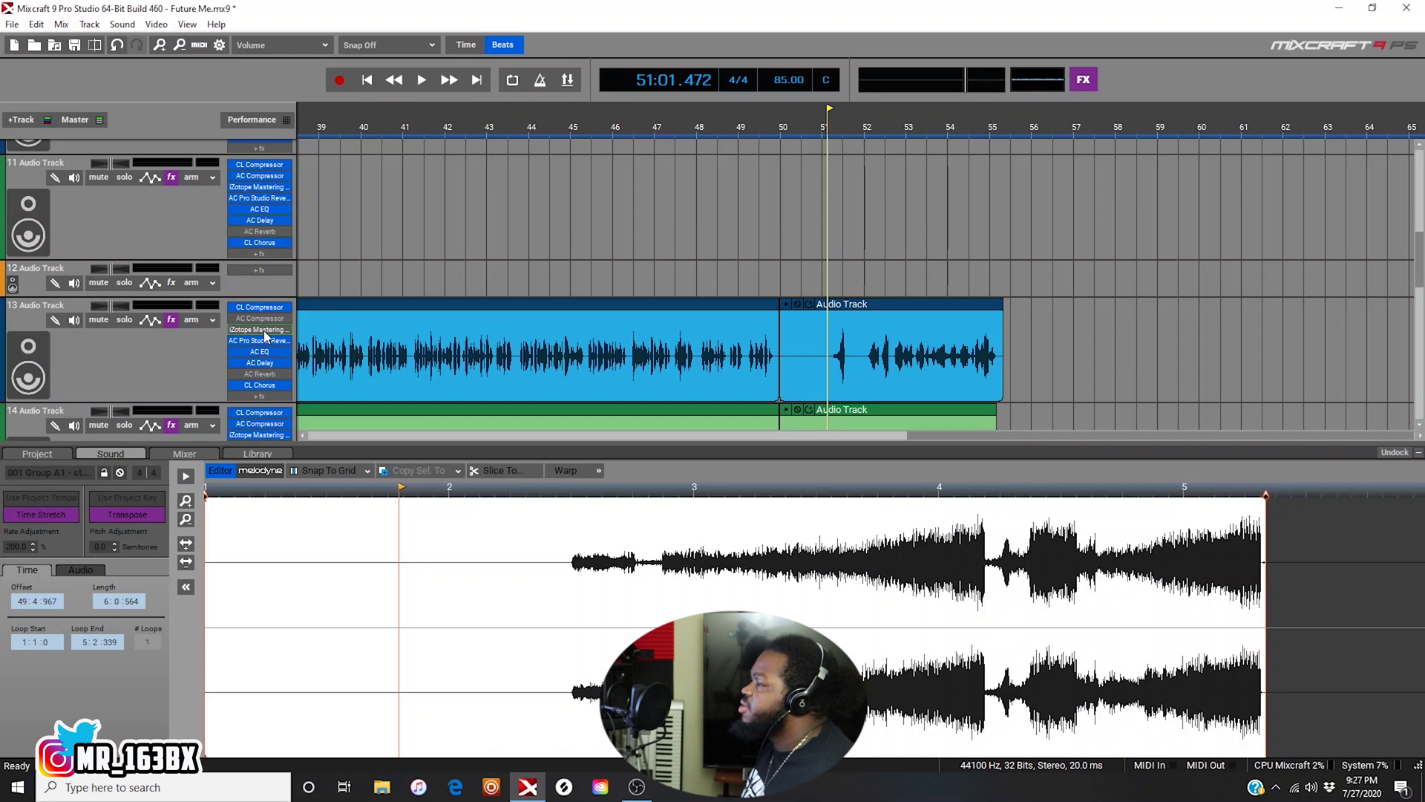
Step: Enable the AC Reverb on track 13 and, during playback, set reverberation to 61, high-frequency damping to 28 and wet mix to 20
right_click(275, 376)
left_click(278, 392)
left_click(265, 380)
left_click_drag(568, 186, 1116, 256)
key("space")
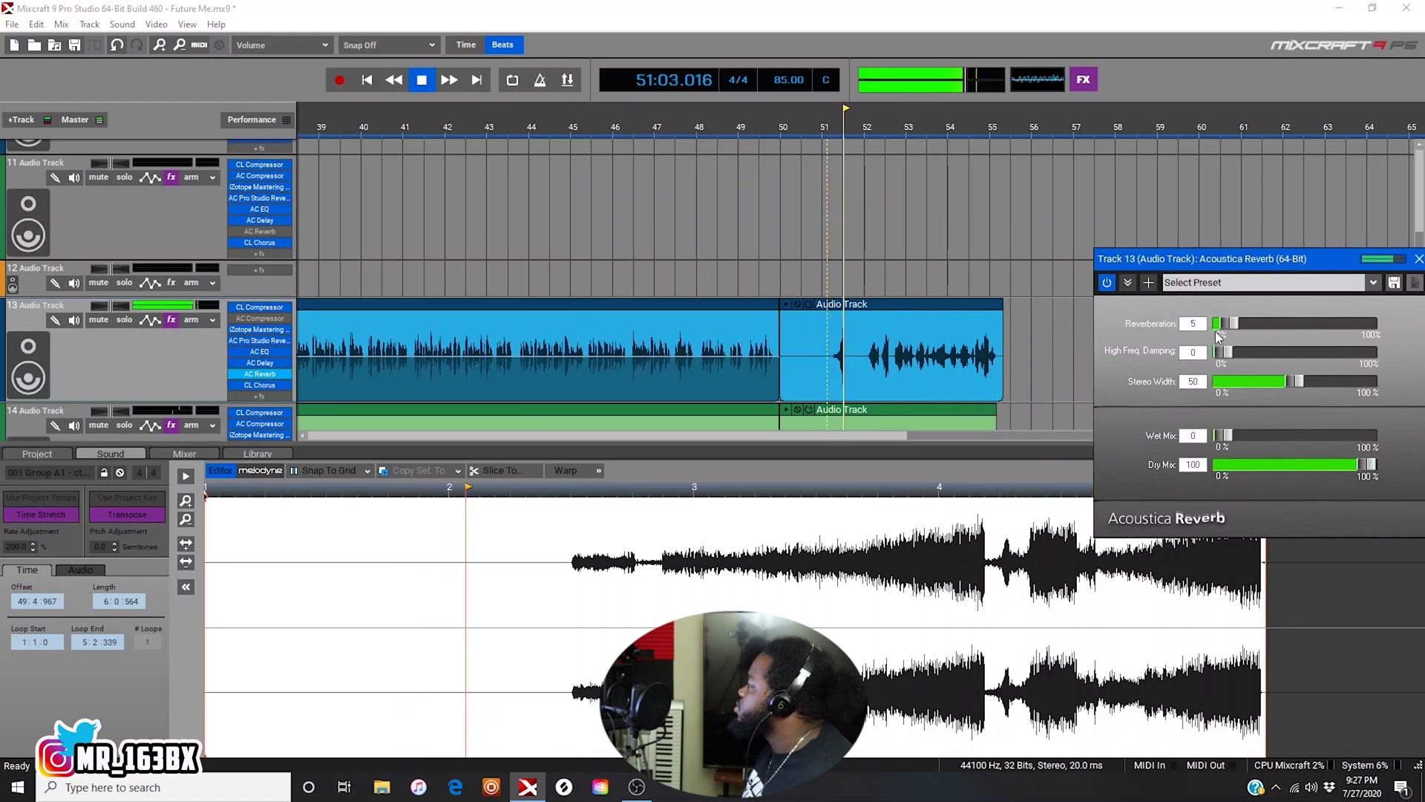
left_click_drag(1294, 322, 1306, 322)
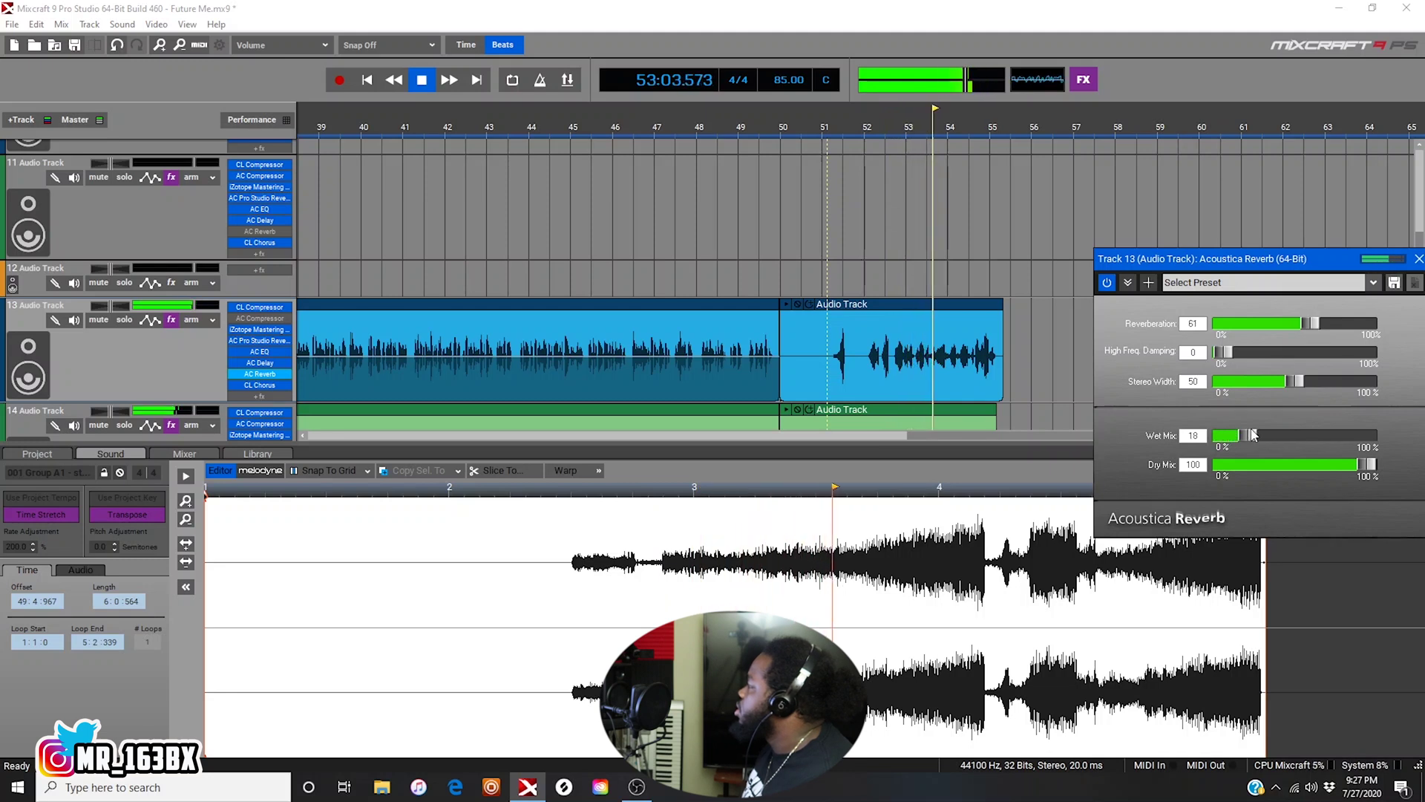
left_click_drag(1270, 434, 1260, 433)
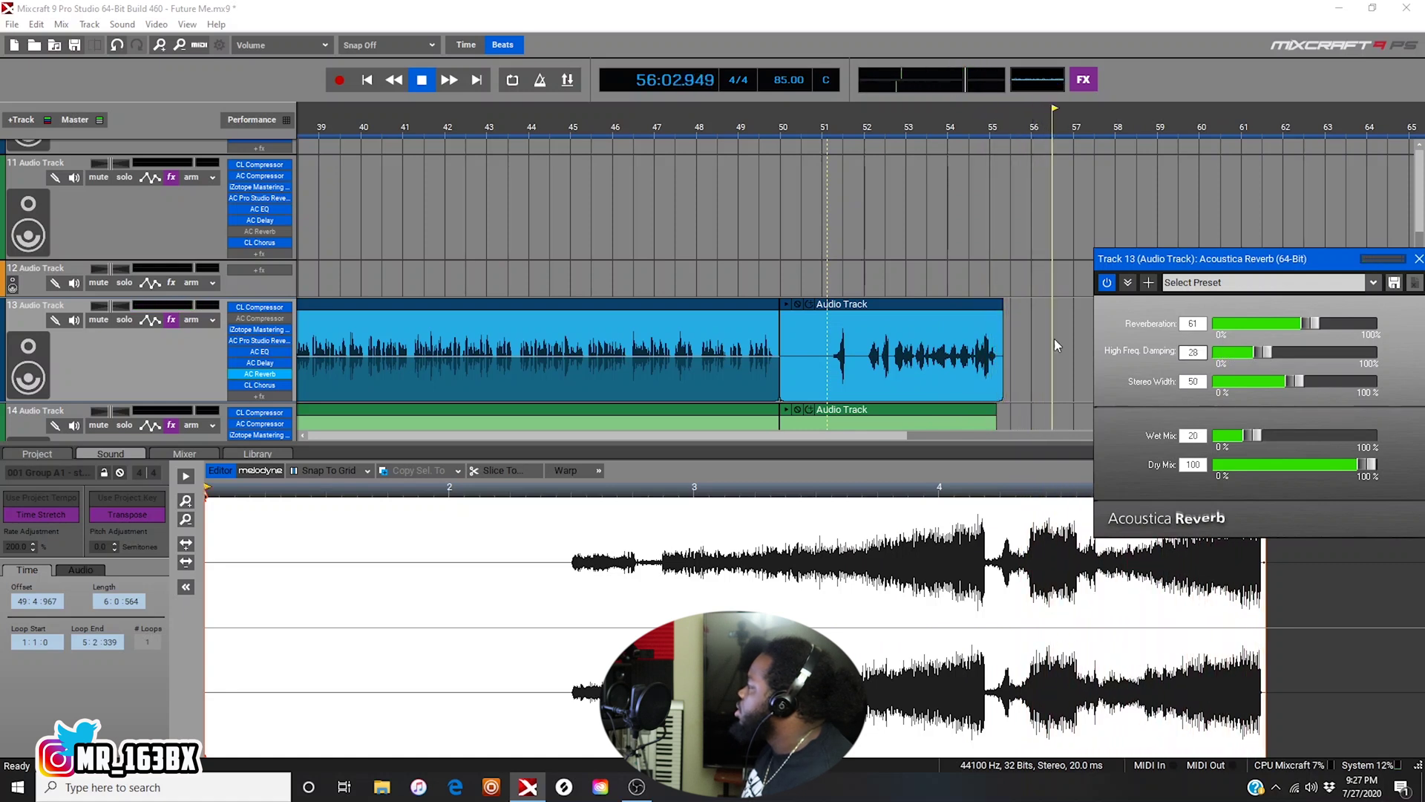
Step: Replay the ending from bar 52, set track 13's reverberation to 20, and close the reverb
left_click(865, 267)
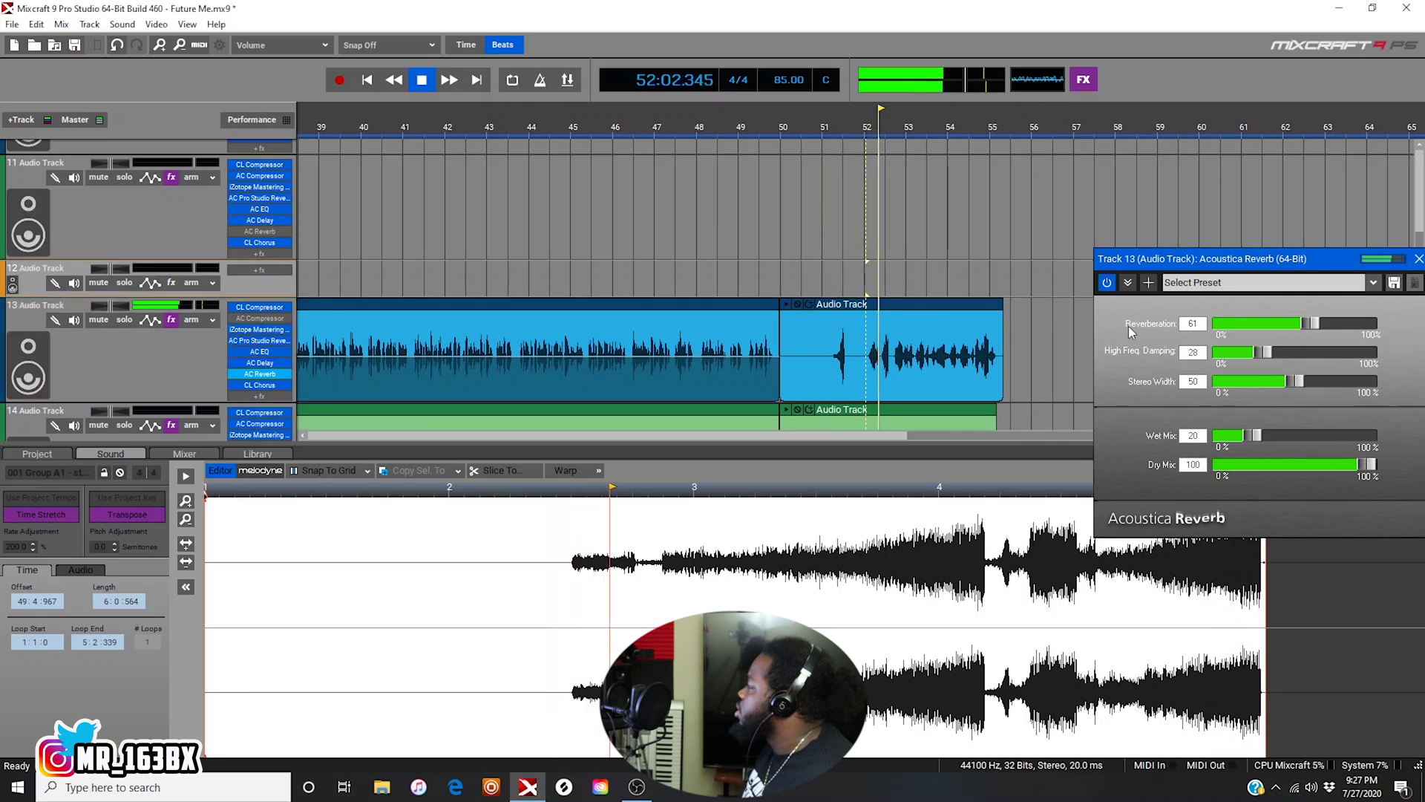
left_click(1298, 324)
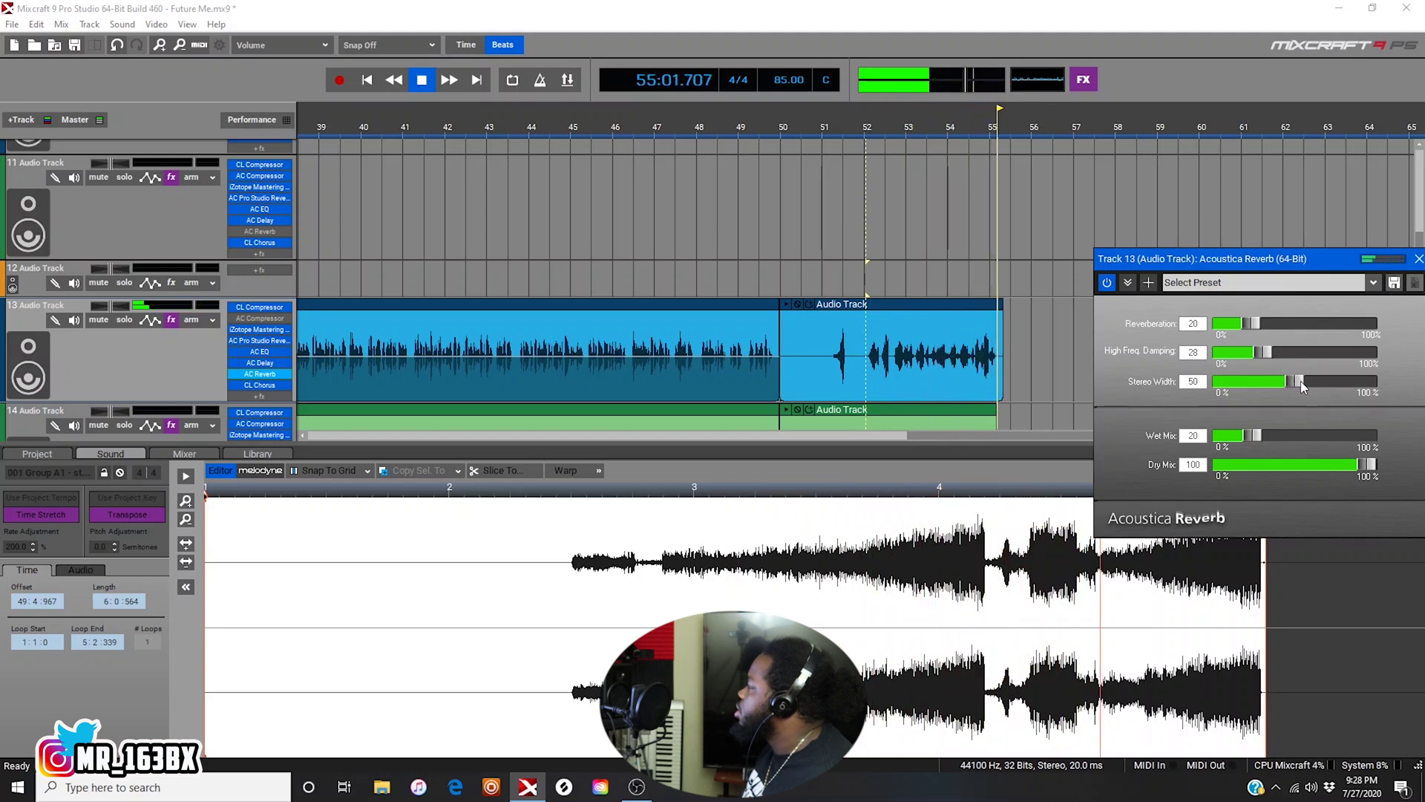
left_click(867, 264)
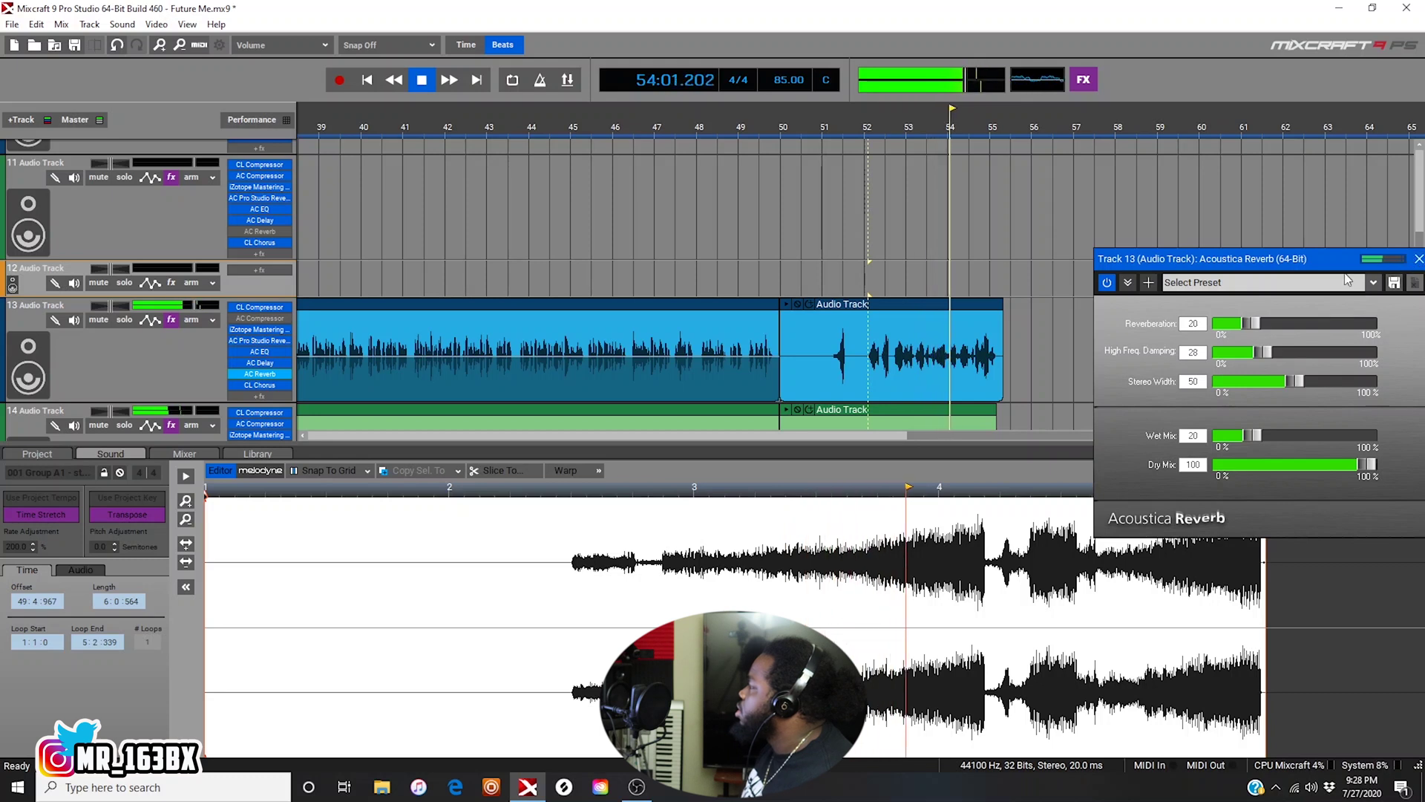
left_click(1416, 260)
key("space")
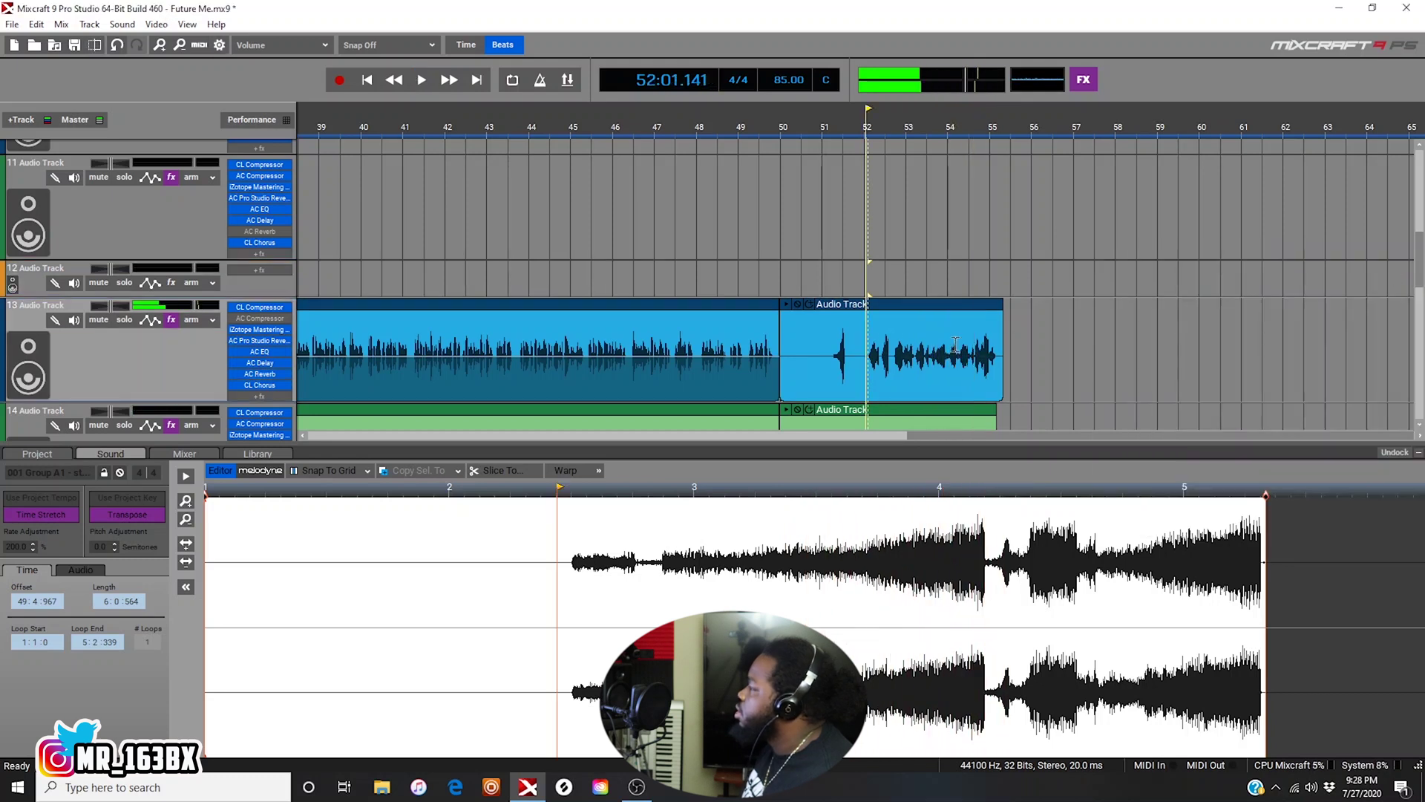
Step: Set the rate adjustment of the reversed vocal clip on track 13 to 400% and play it back
double_click(12, 547)
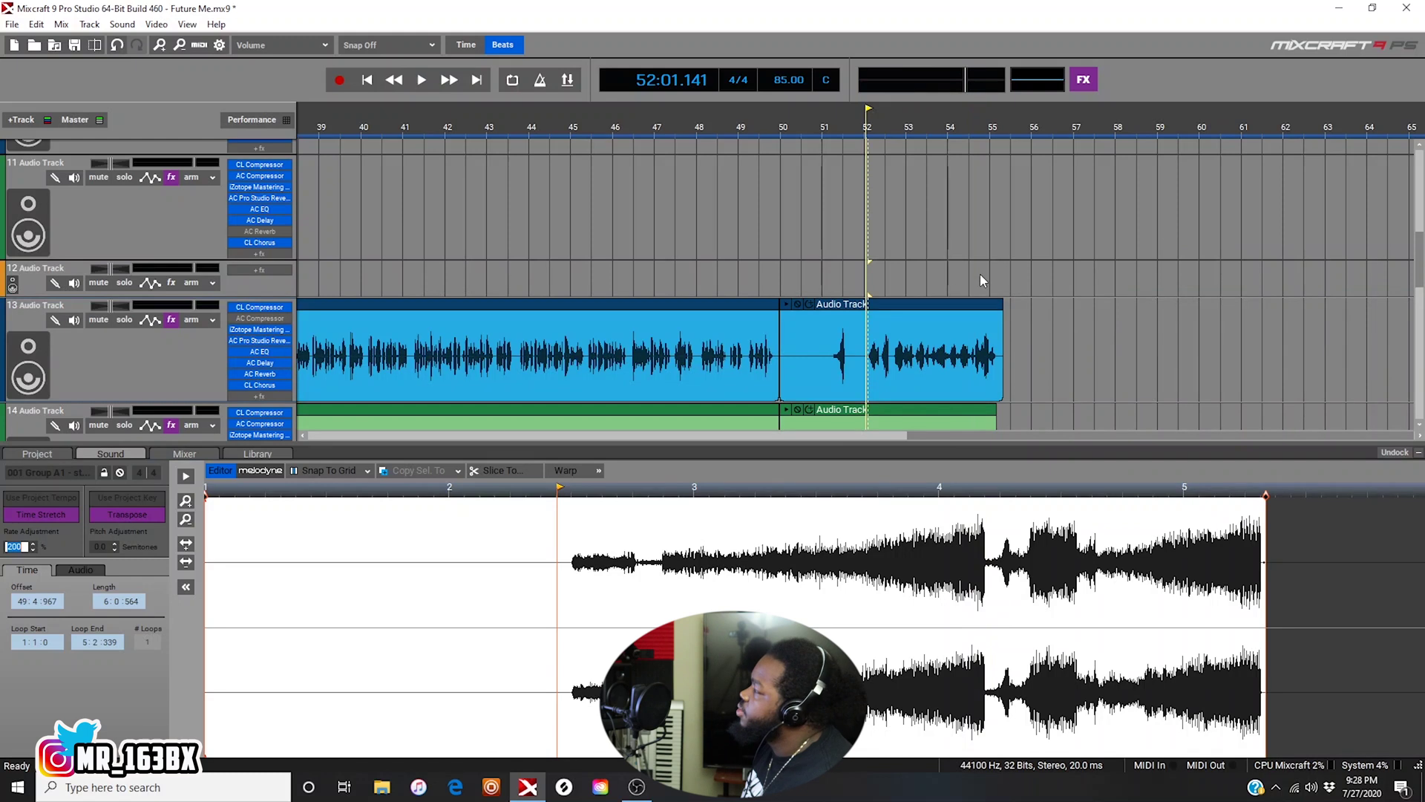
left_click(928, 310)
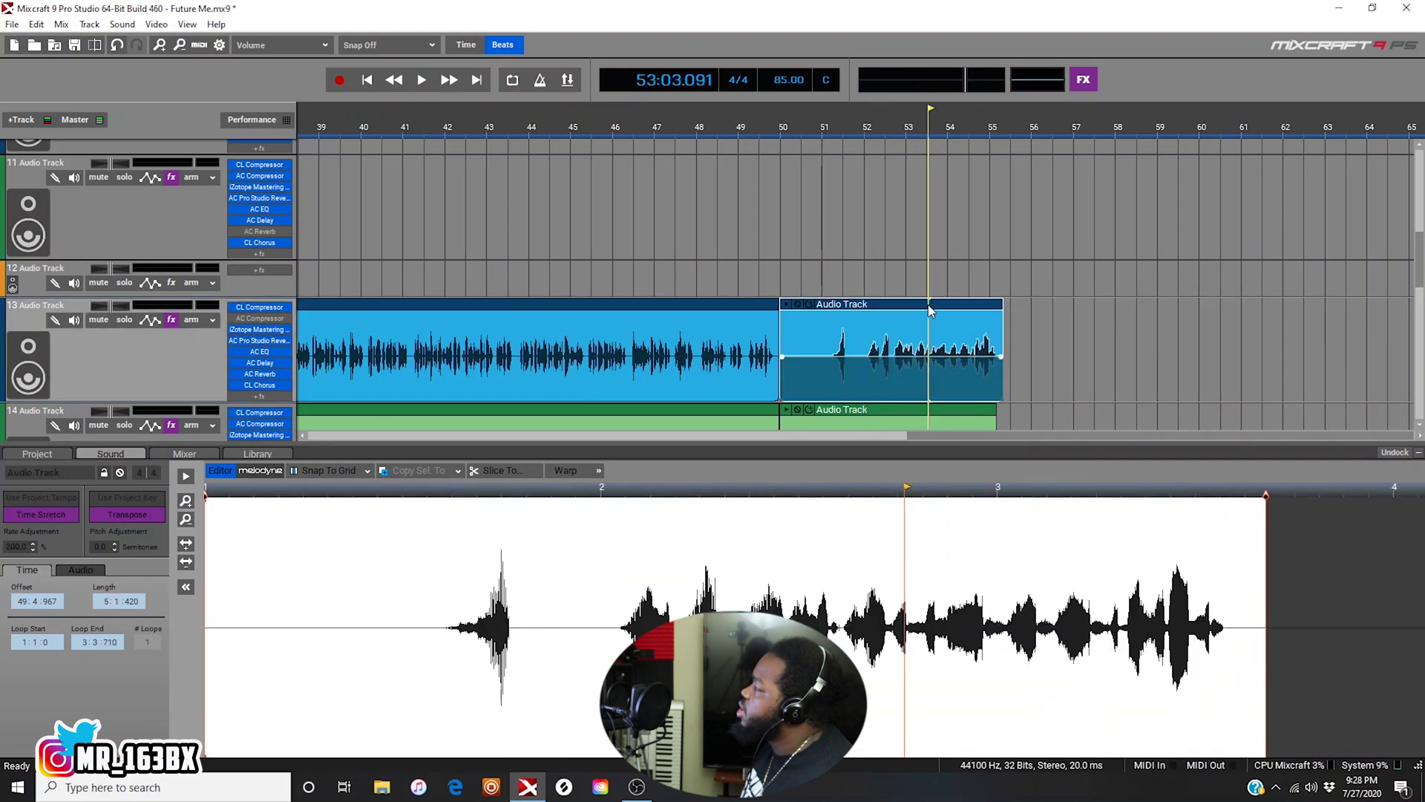
double_click(23, 547)
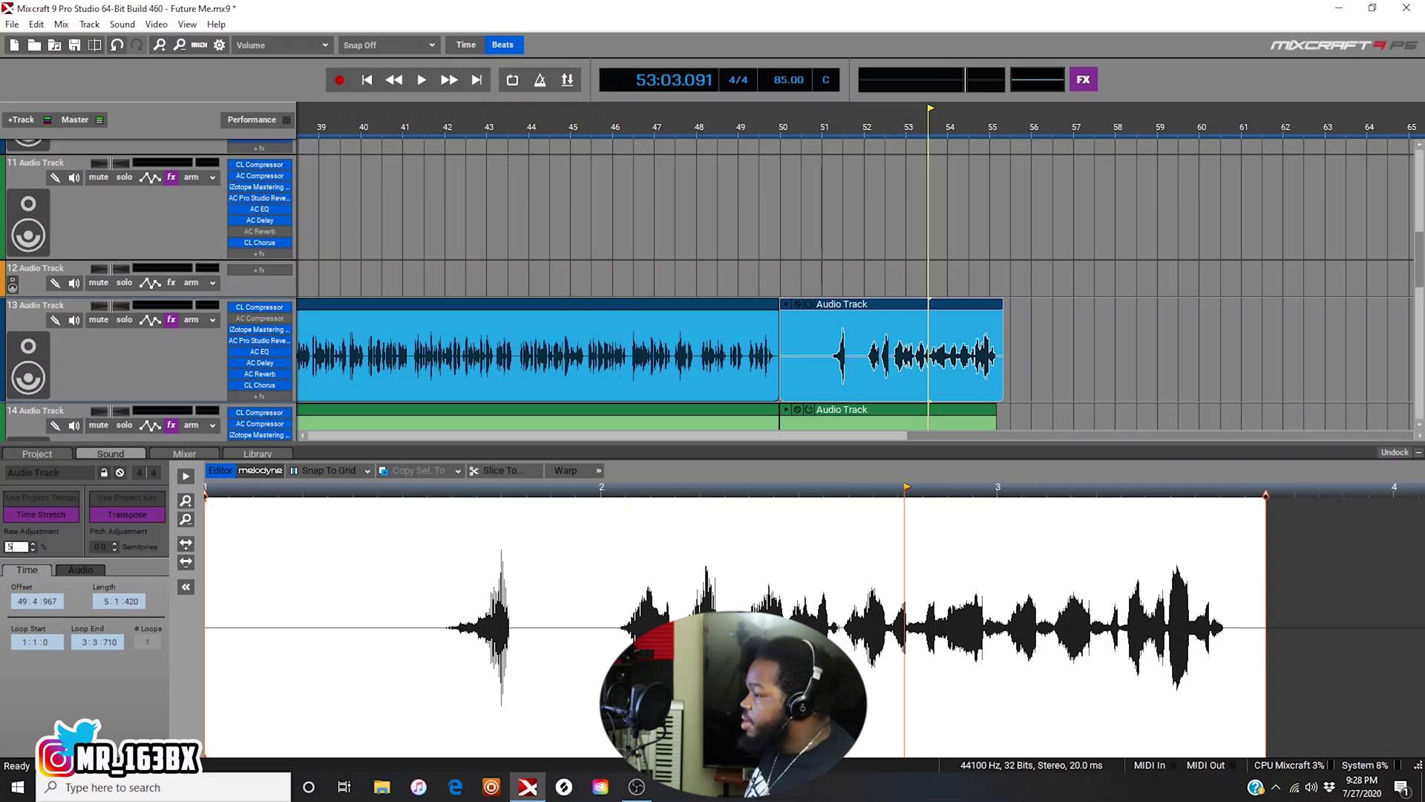
key("Return")
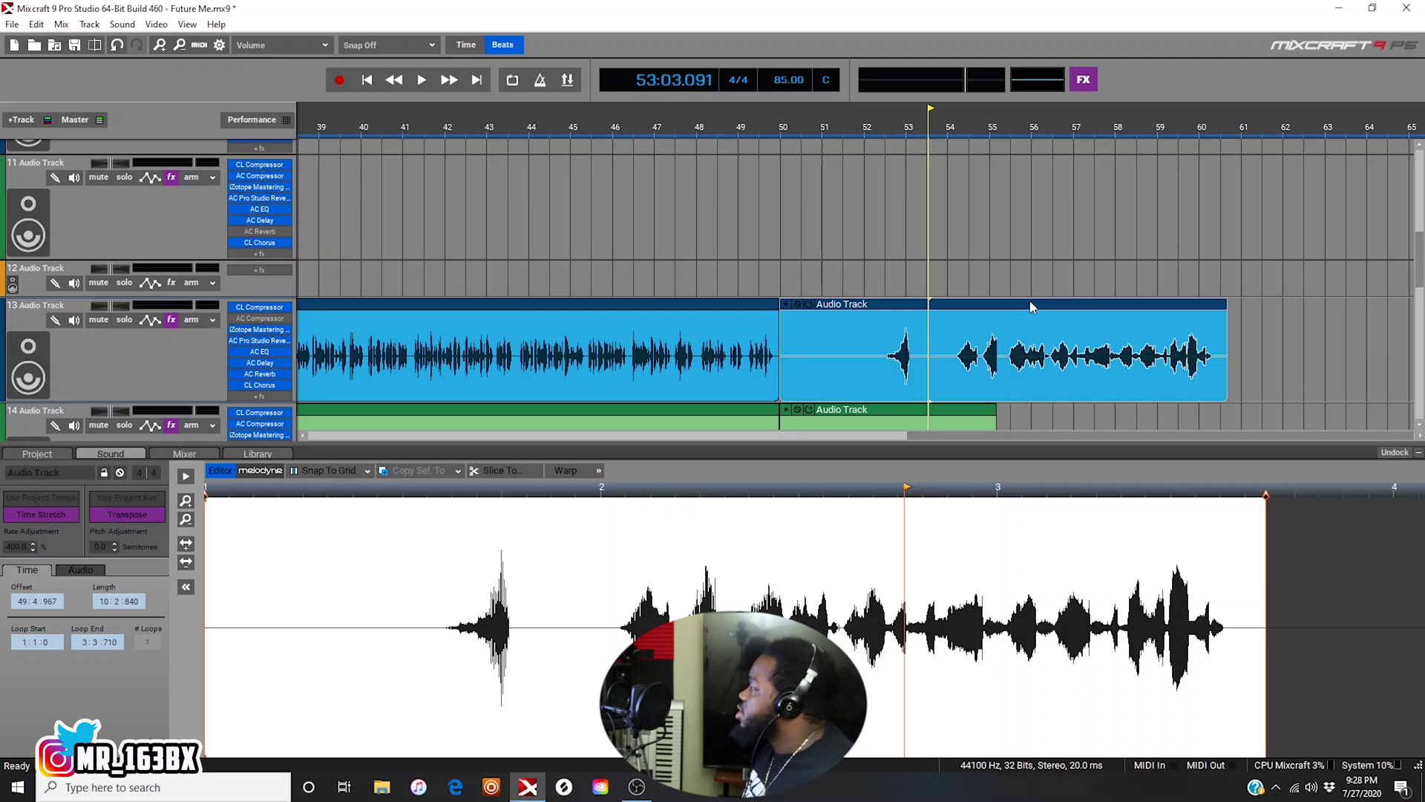
key("space")
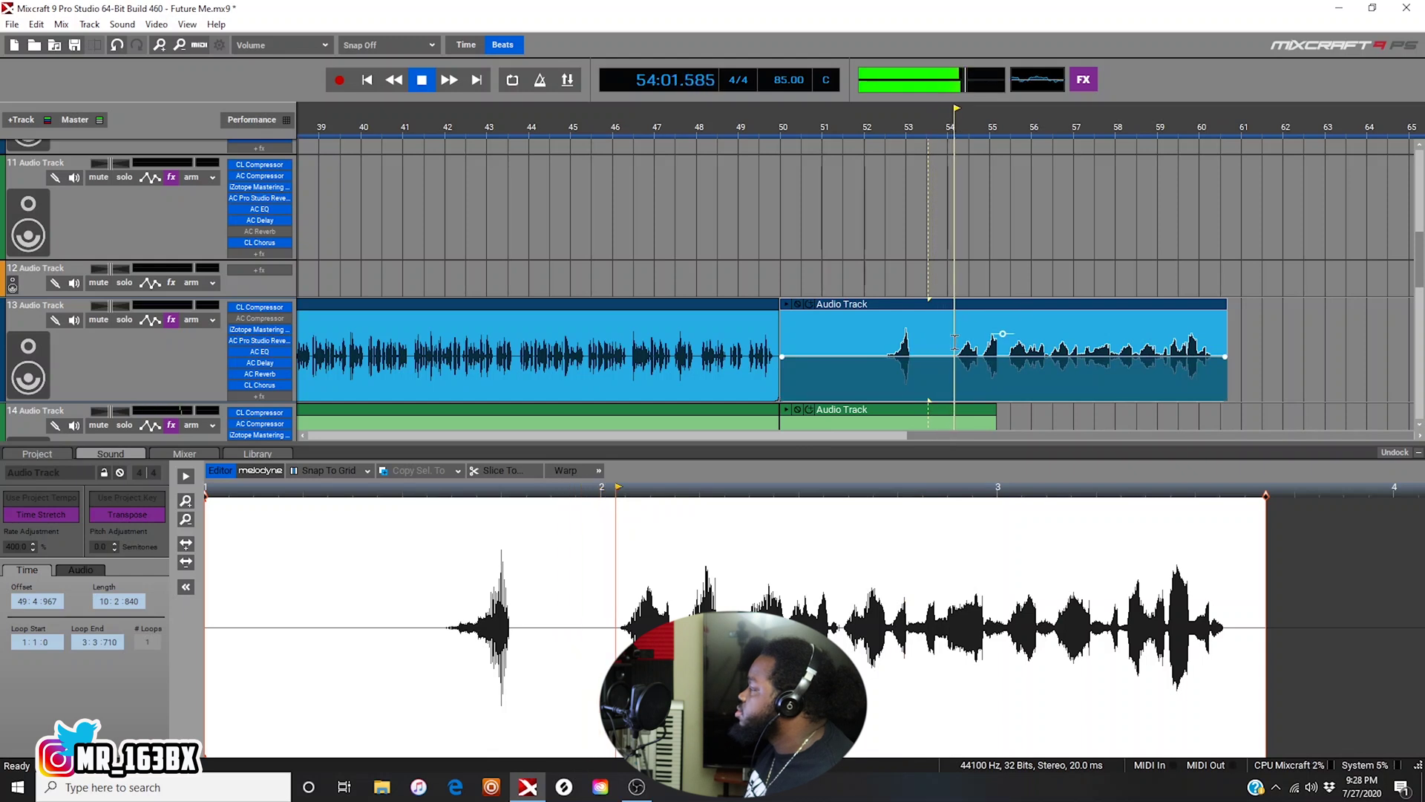
Step: Set the rate adjustment of the reversed vocal clip on track 14 to 400%
key("ctrl+z")
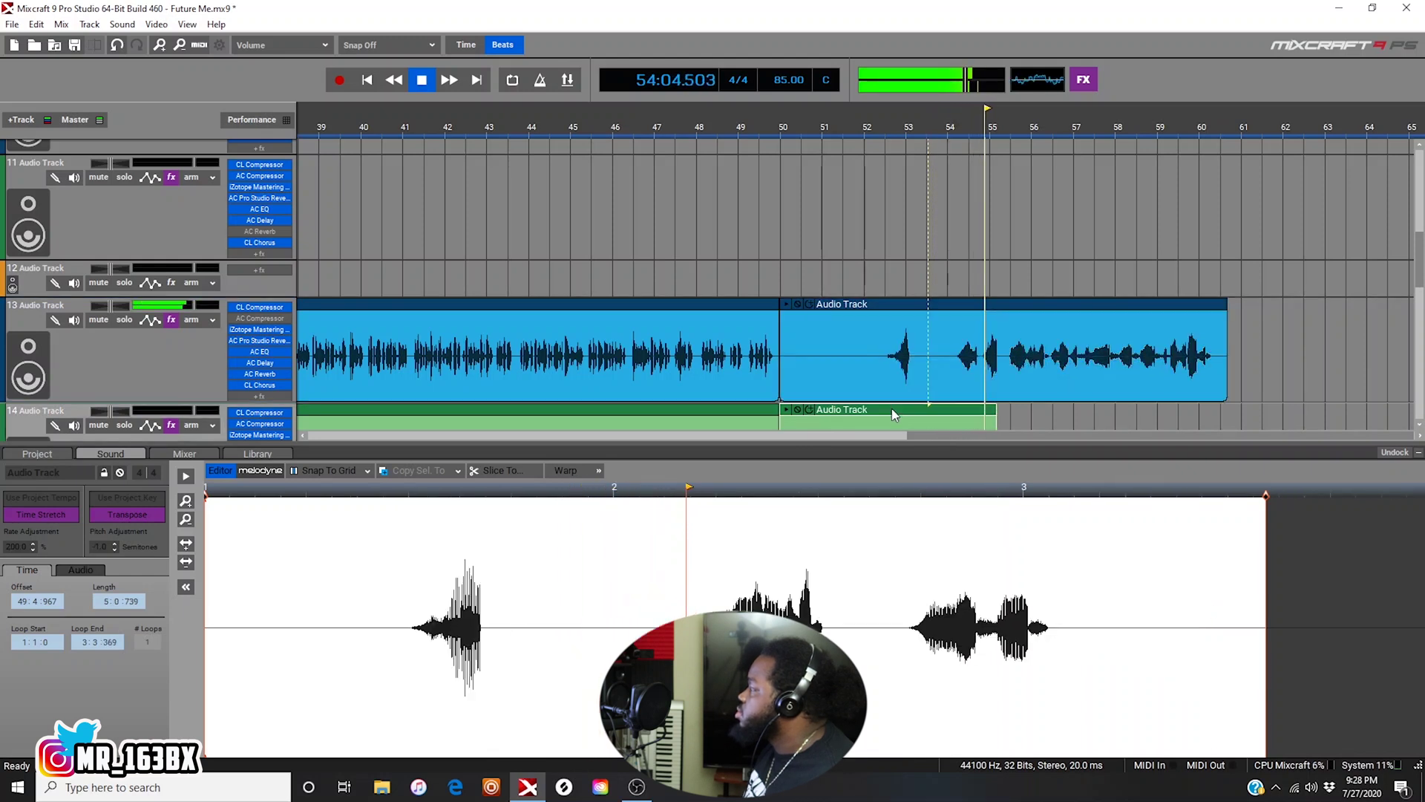
left_click(15, 546)
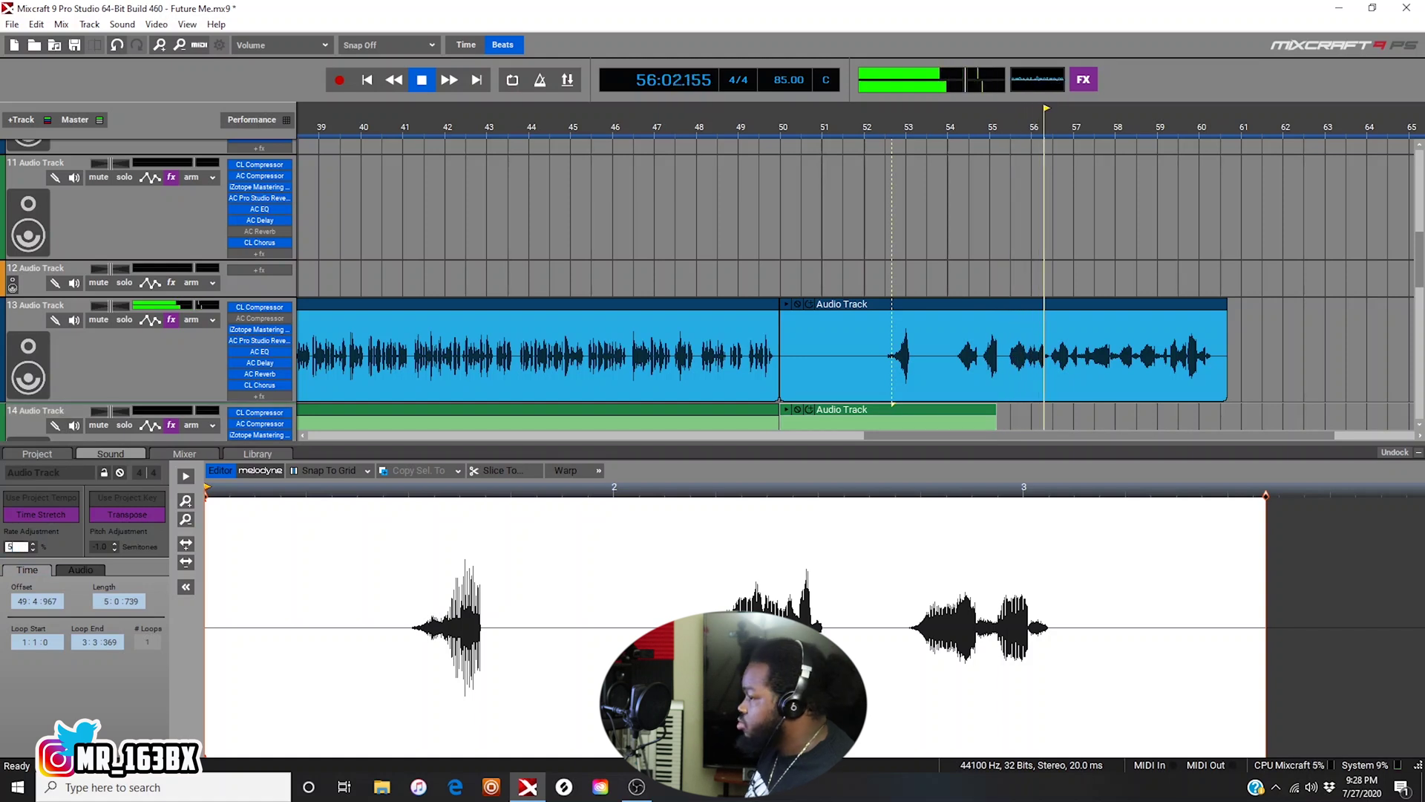
type("50")
key("Return")
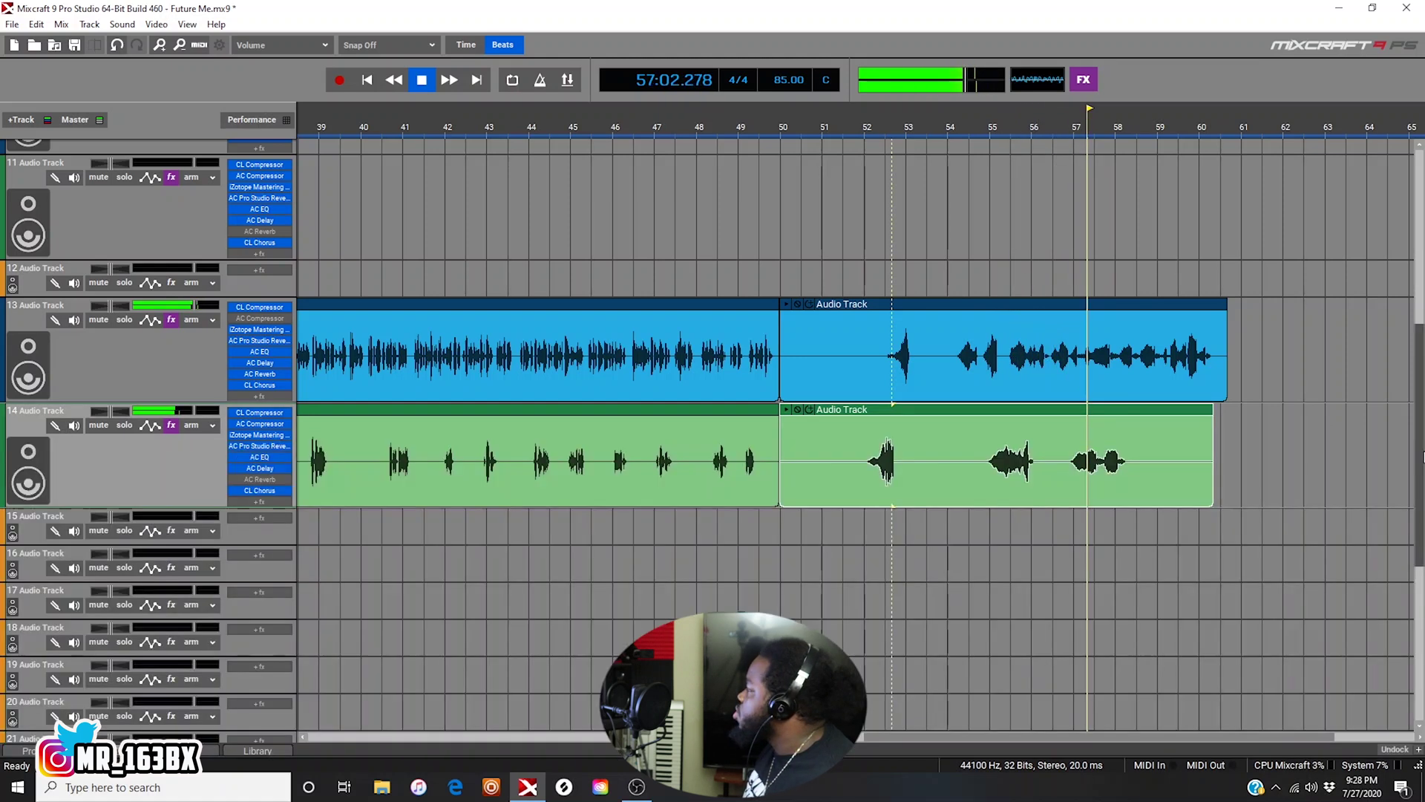
Step: Open the reversed loop clip on track 9 in the sound editor and set its rate adjustment to 400%
left_click(110, 453)
scroll(1005, 297, "up", 3)
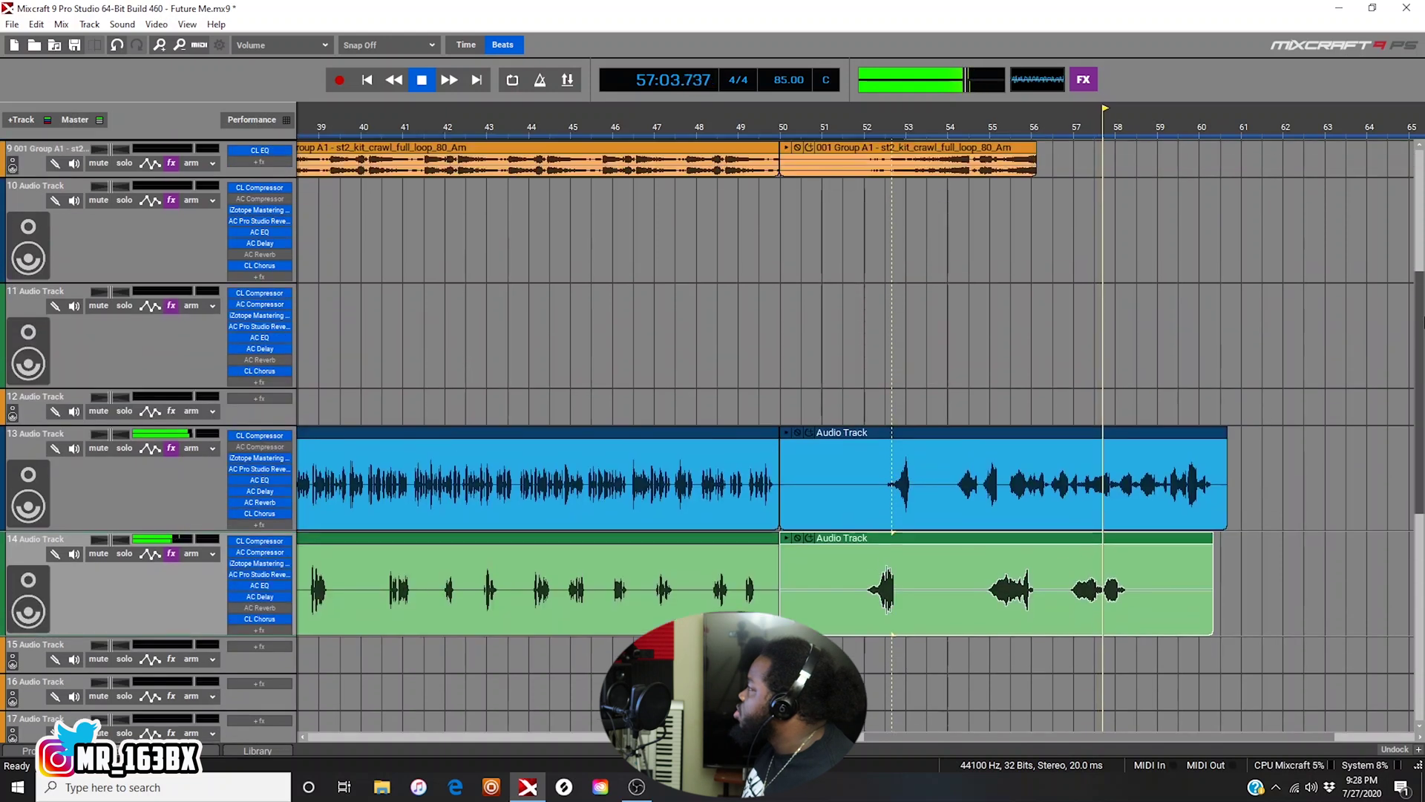
double_click(995, 223)
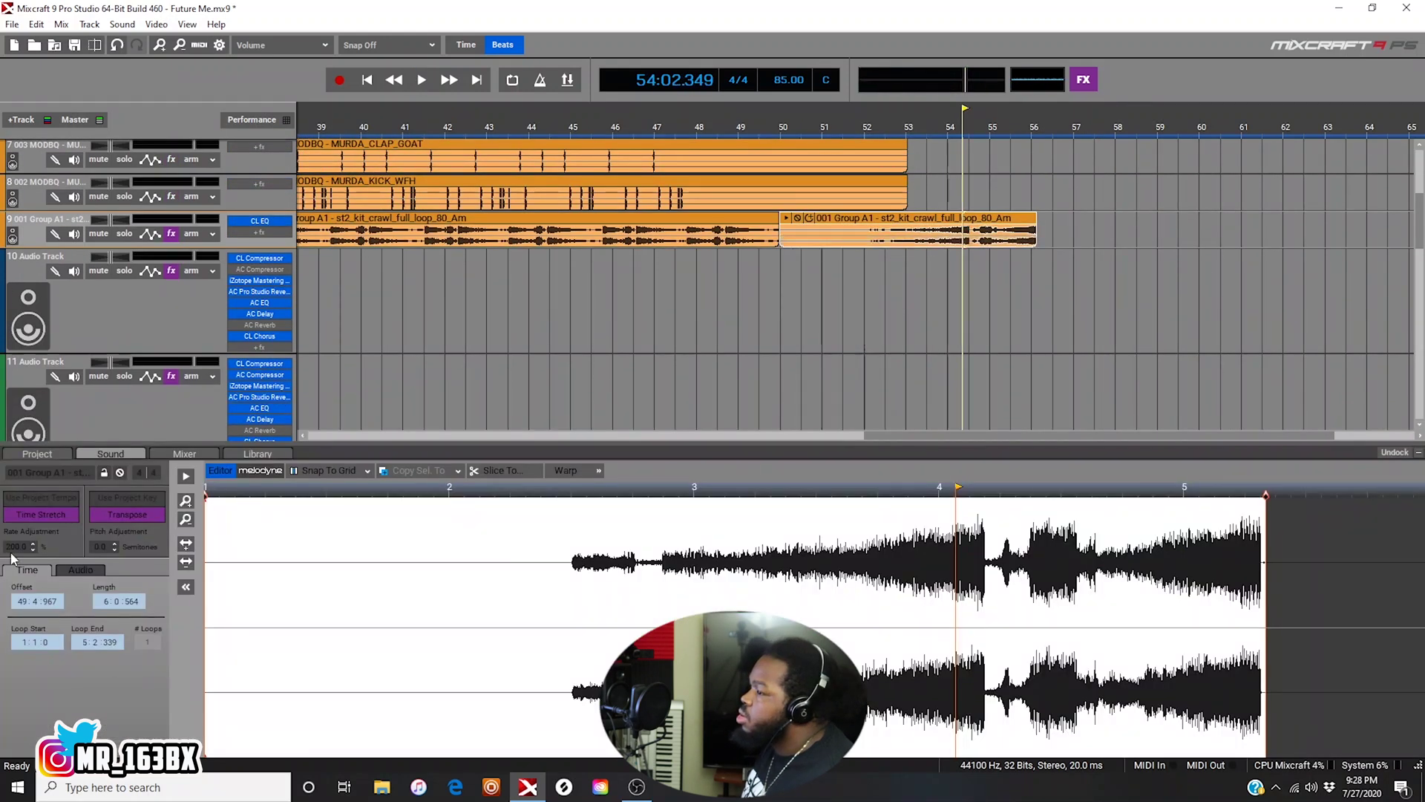
left_click(15, 547)
type("50")
key("Return")
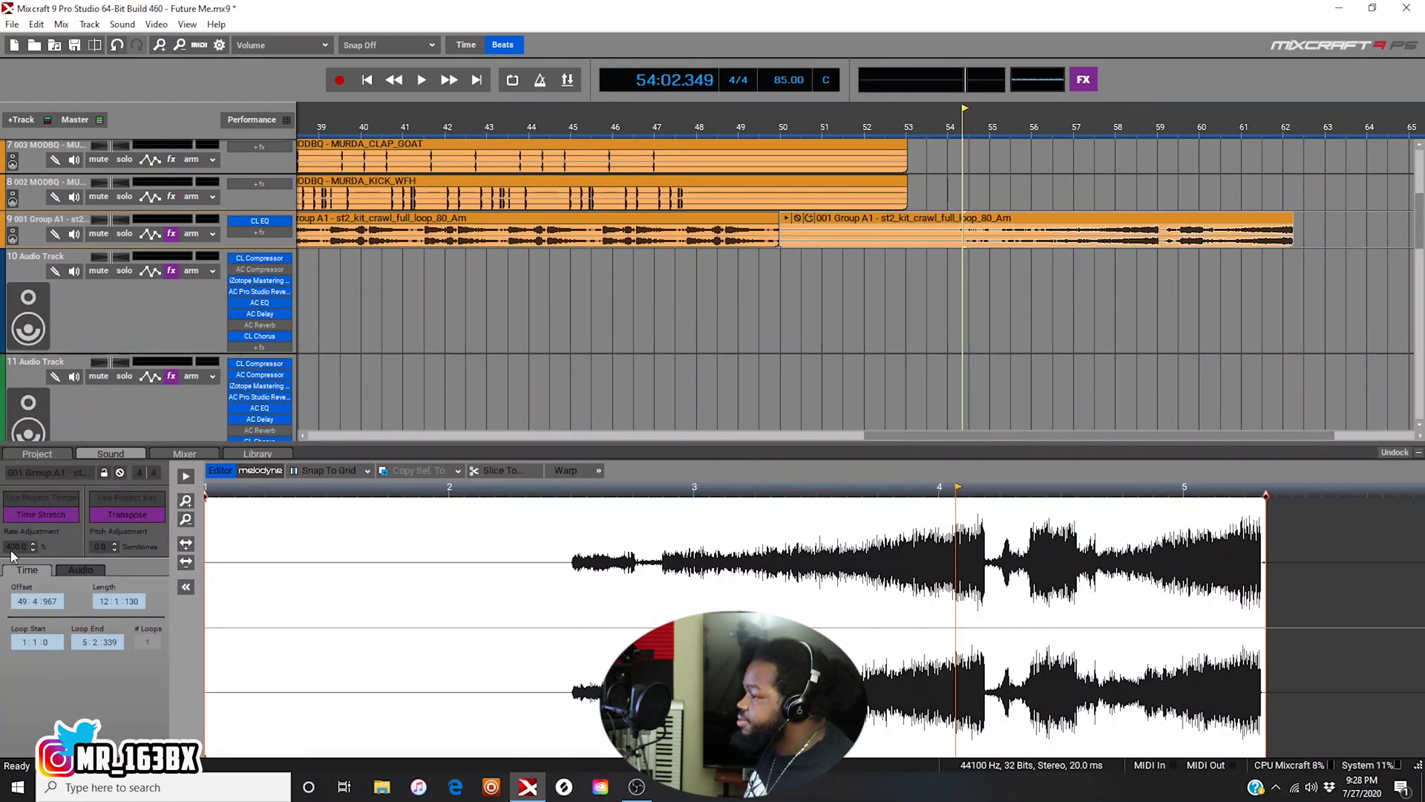
Step: Play the stretched loop and vocals together from bar 54
key("space")
scroll(1416, 216, "down", 5)
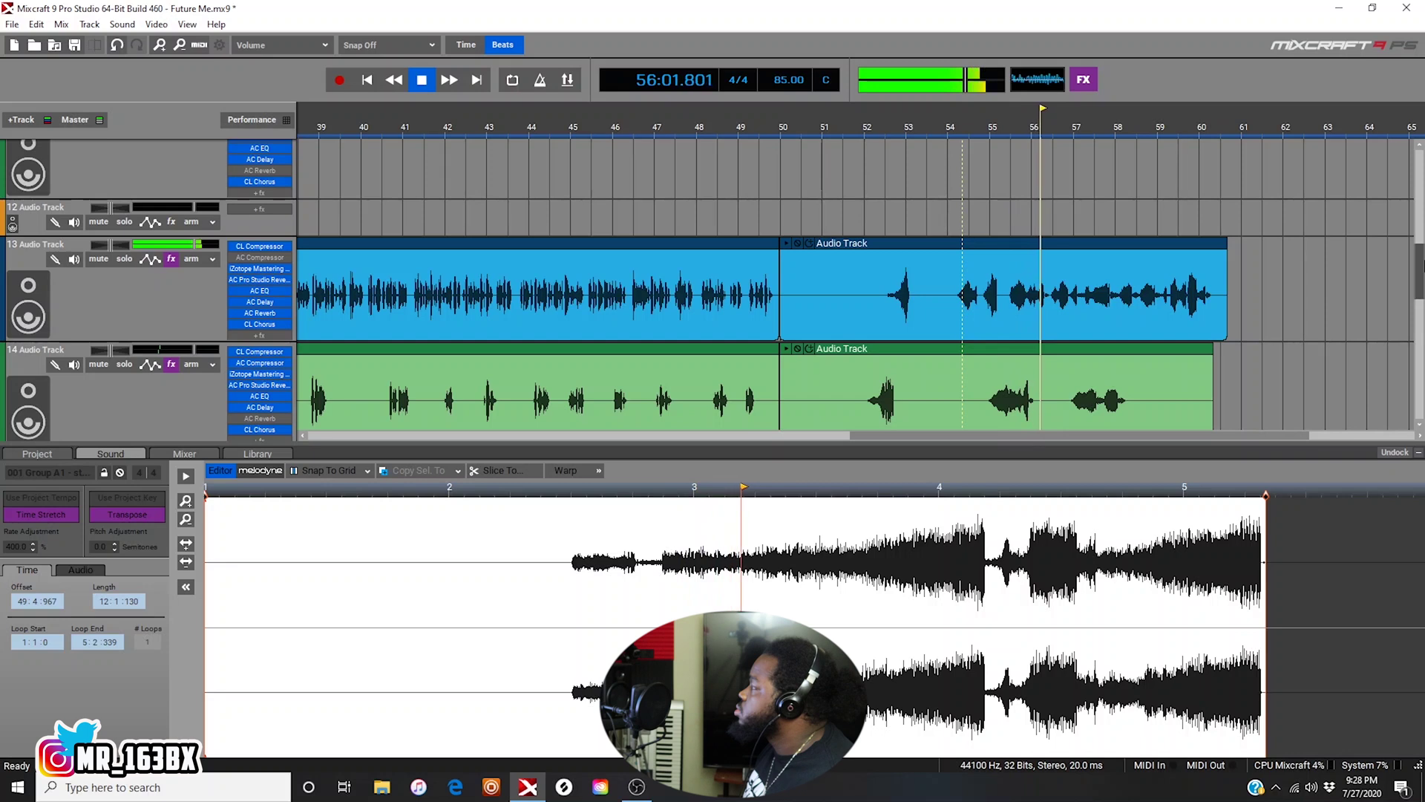
key("space")
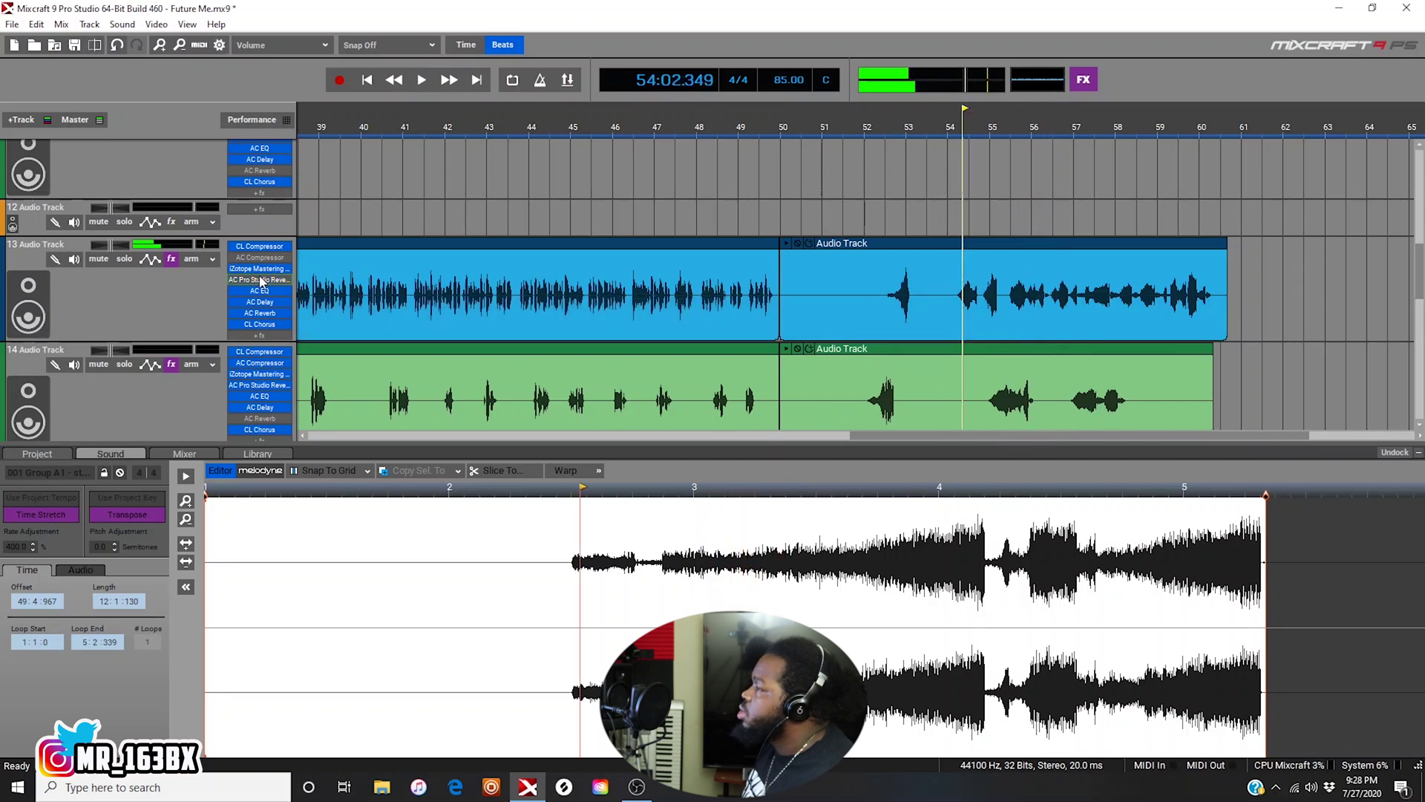
Step: With track 13 soloed and playing, boost its iZotope valve equalizer's low-mid band and cut the other three to about -30 dB; unsolo the track
left_click(265, 271)
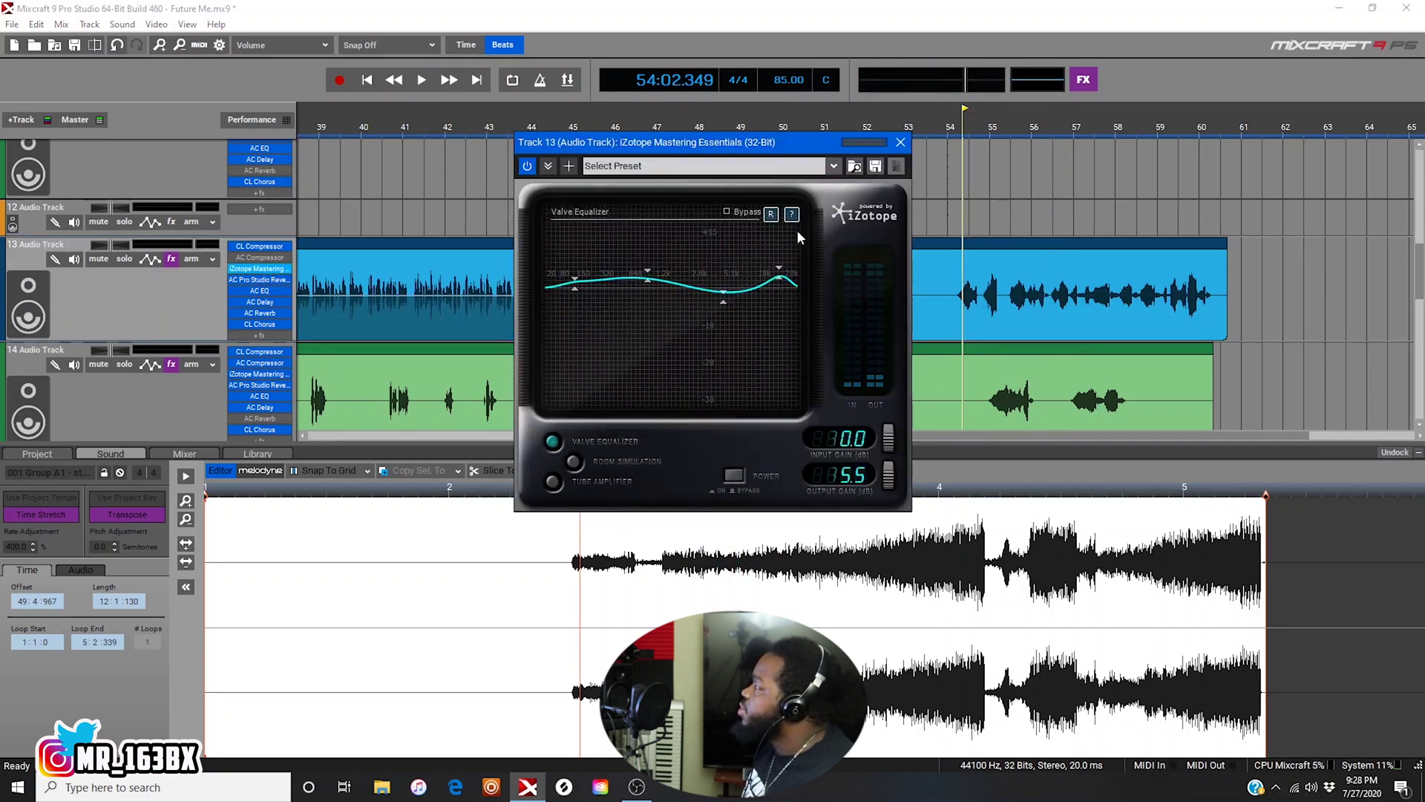
left_click(124, 259)
key("space")
left_click_drag(570, 289, 582, 392)
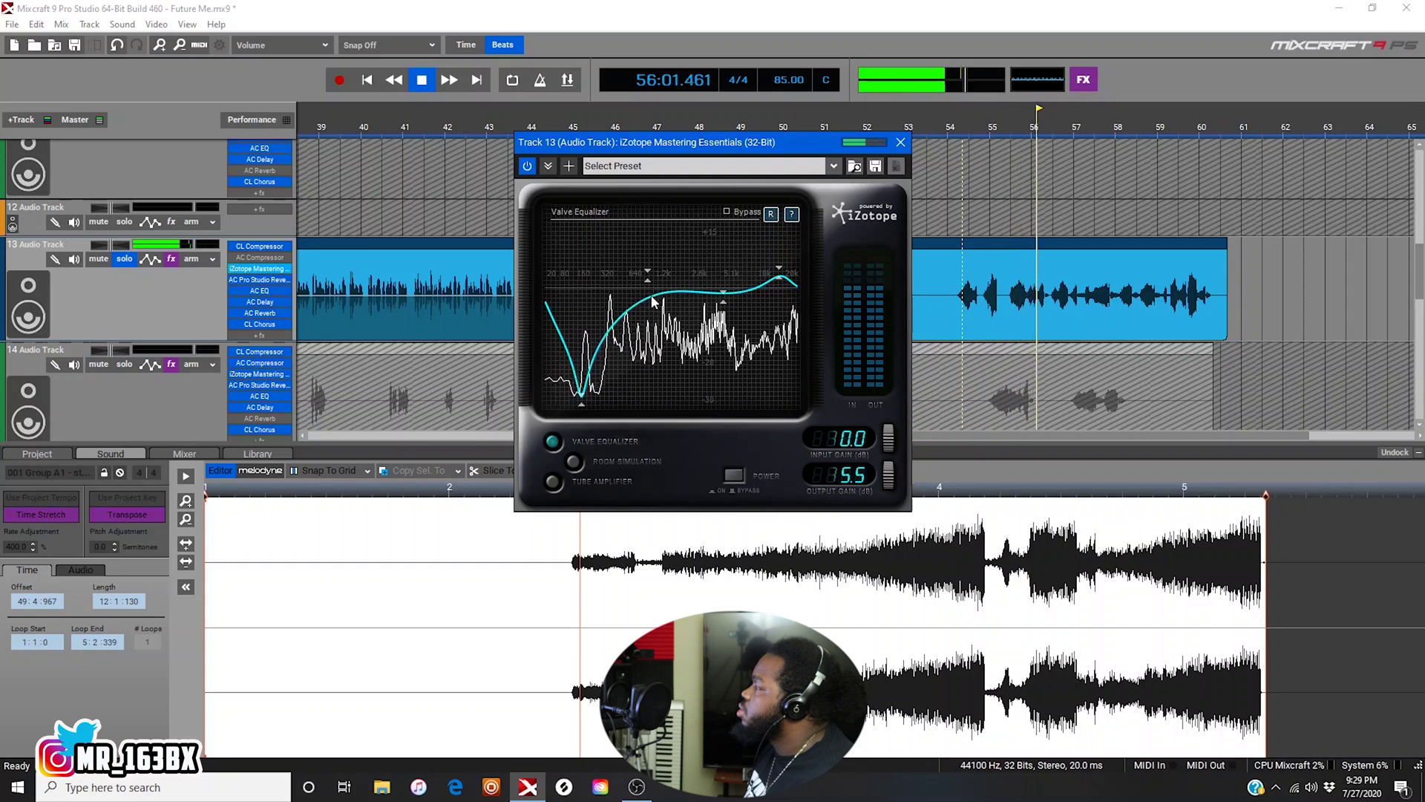
left_click_drag(652, 282, 719, 429)
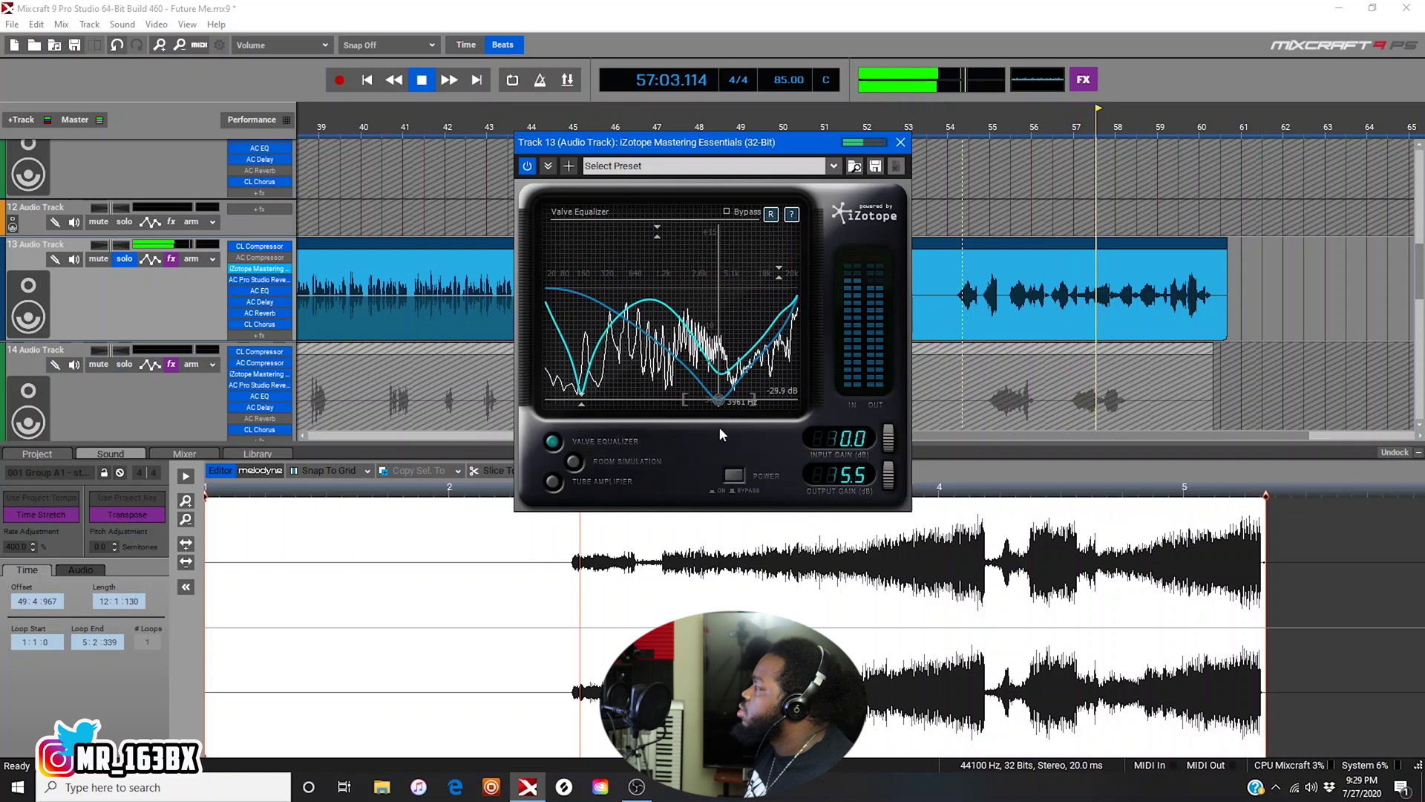
left_click_drag(781, 276, 785, 391)
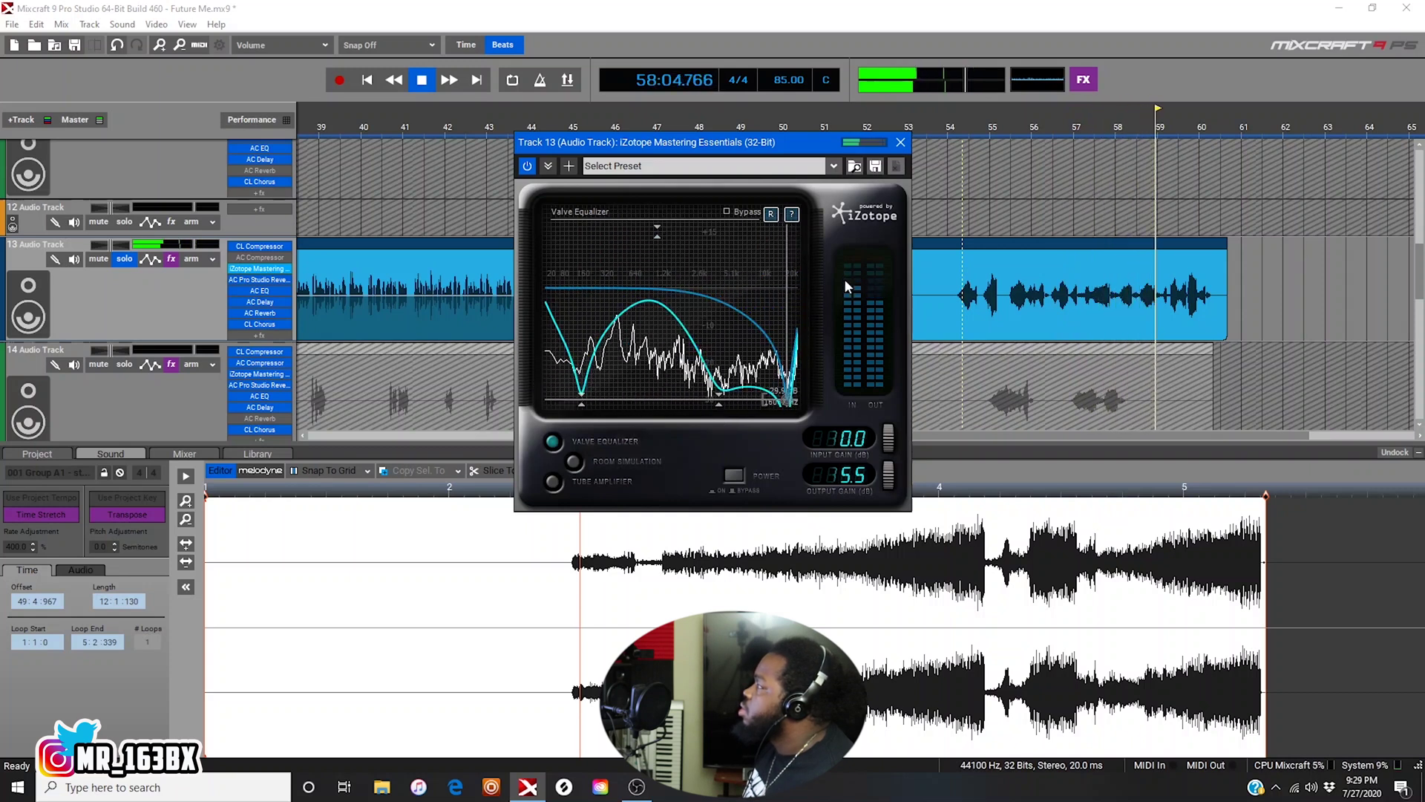
left_click(901, 141)
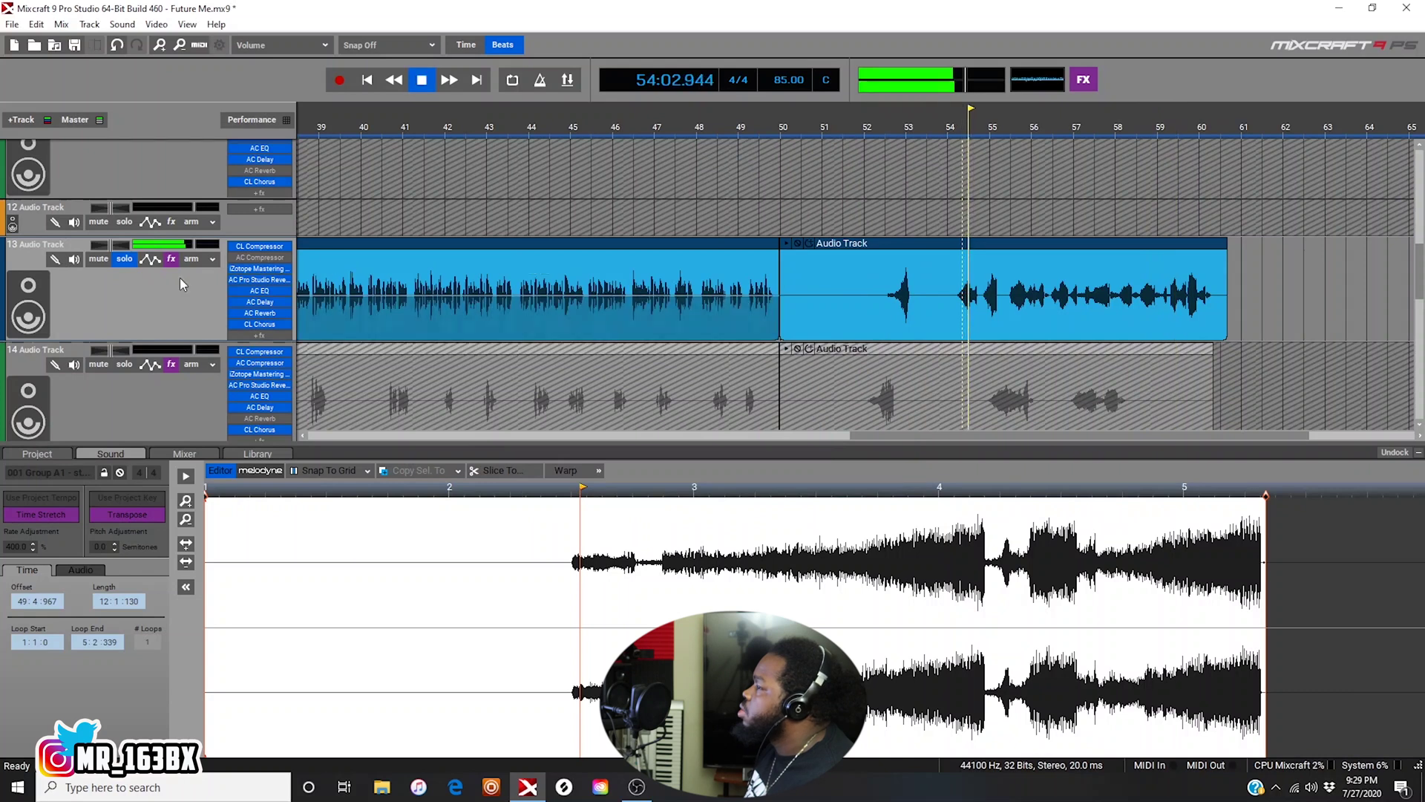
left_click(124, 259)
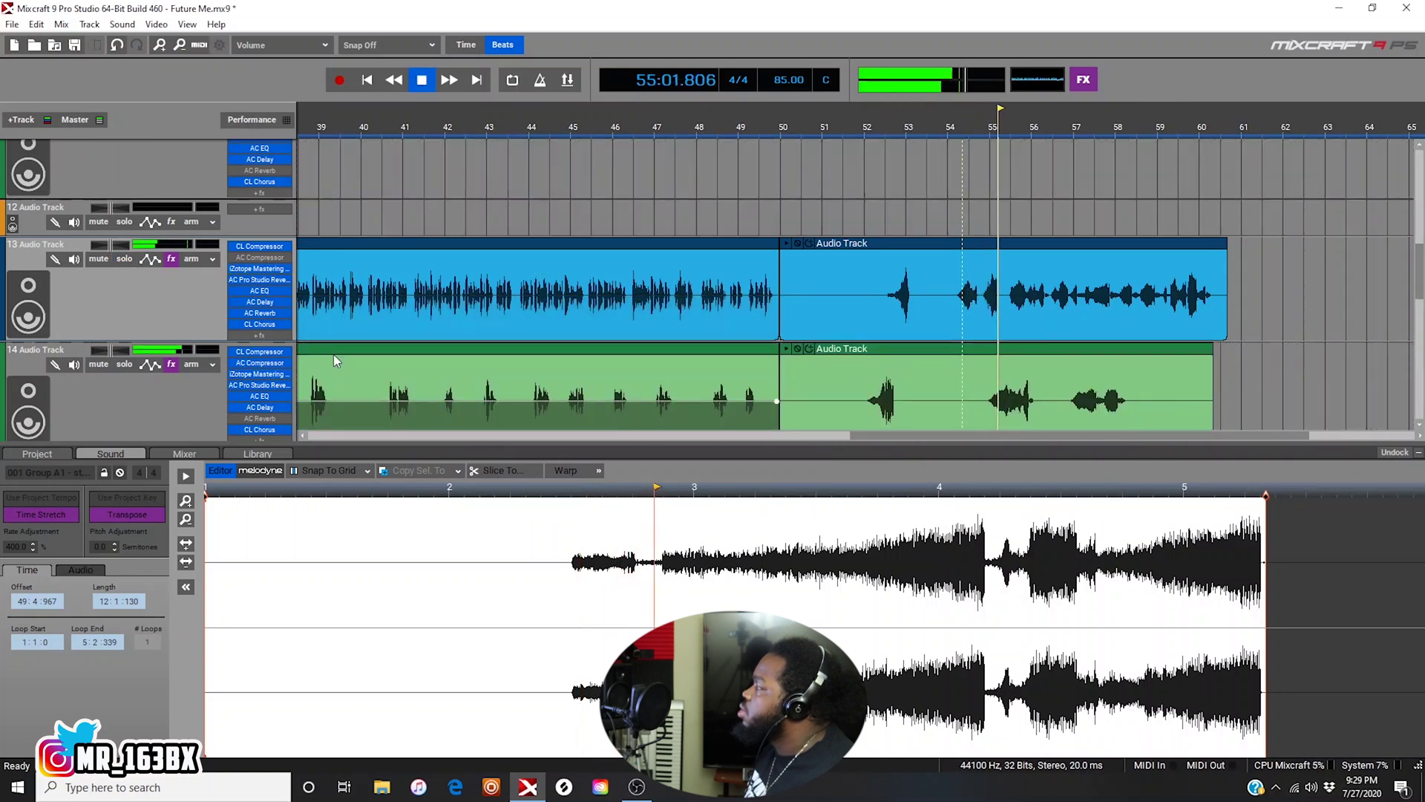
Step: In track 14's iZotope valve equalizer, boost the band at about 967 Hz and cut the other three bands to about -30 dB
left_click(265, 374)
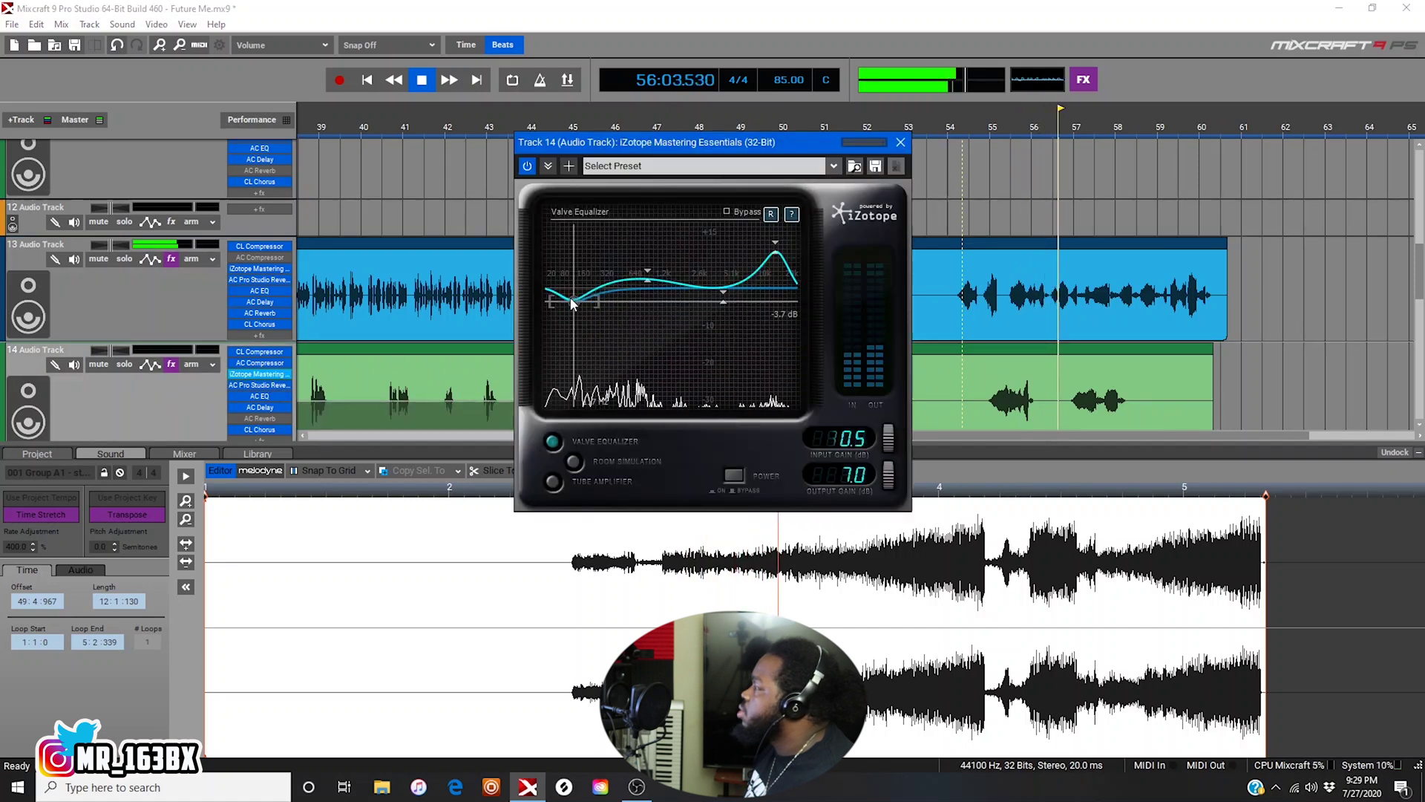
left_click_drag(647, 273, 652, 231)
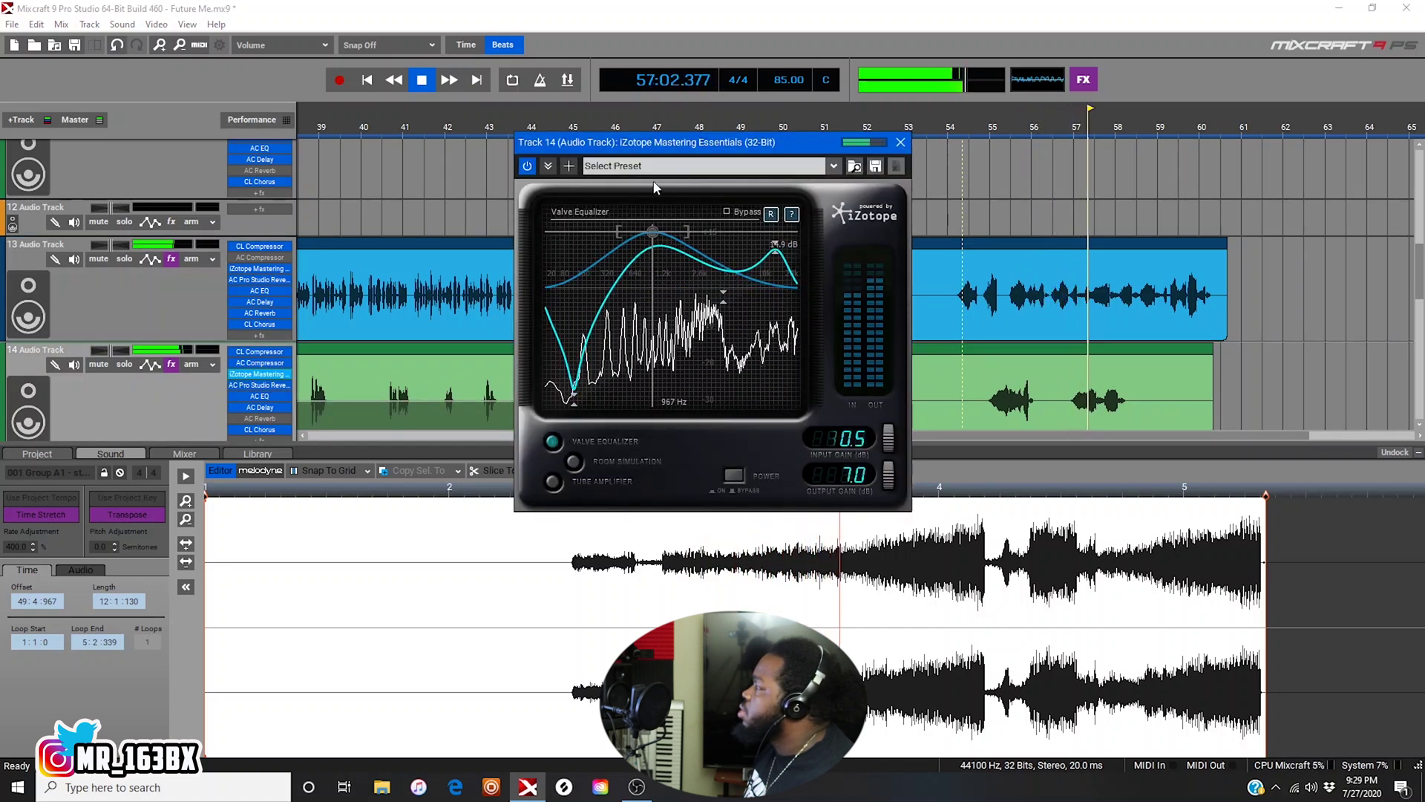
left_click_drag(718, 275, 727, 405)
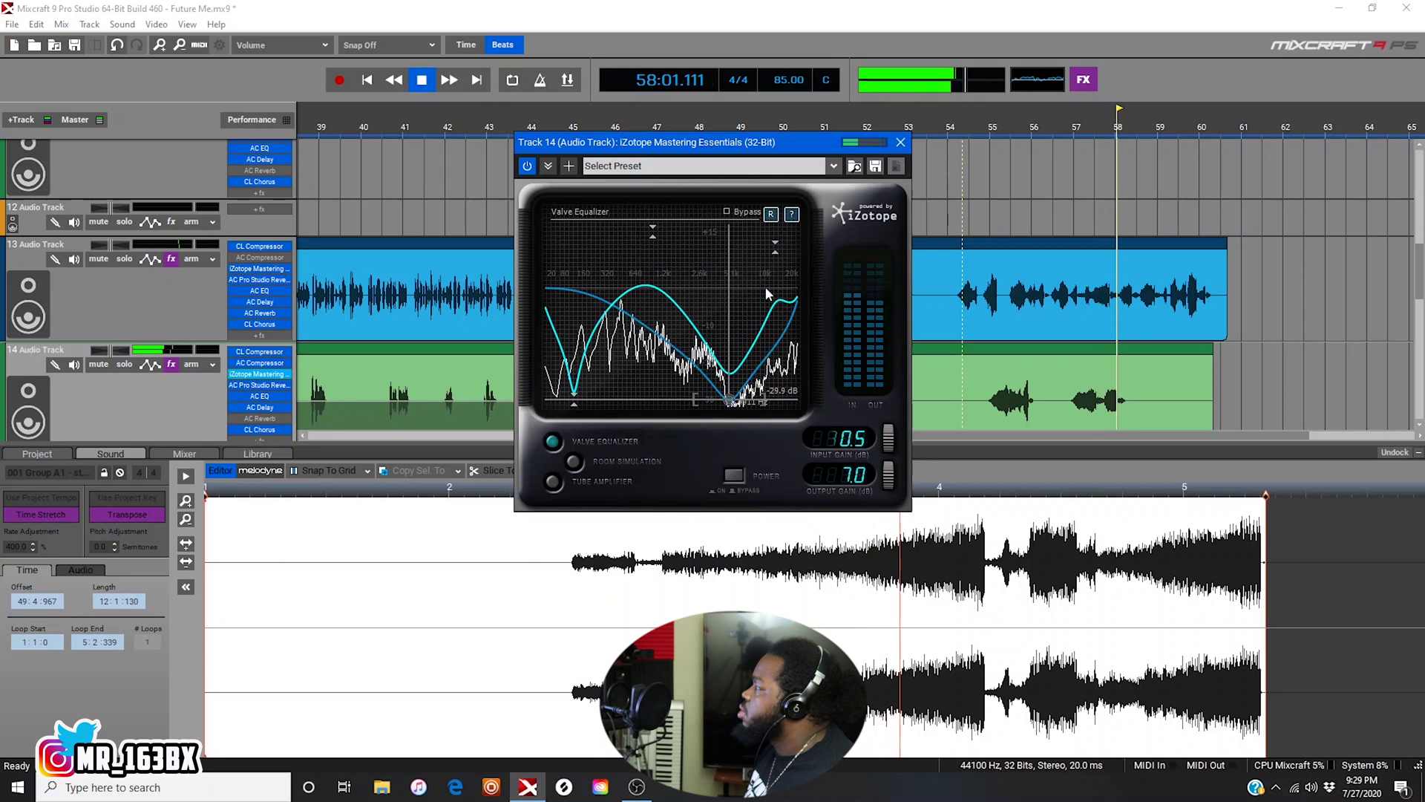
left_click_drag(772, 255, 793, 400)
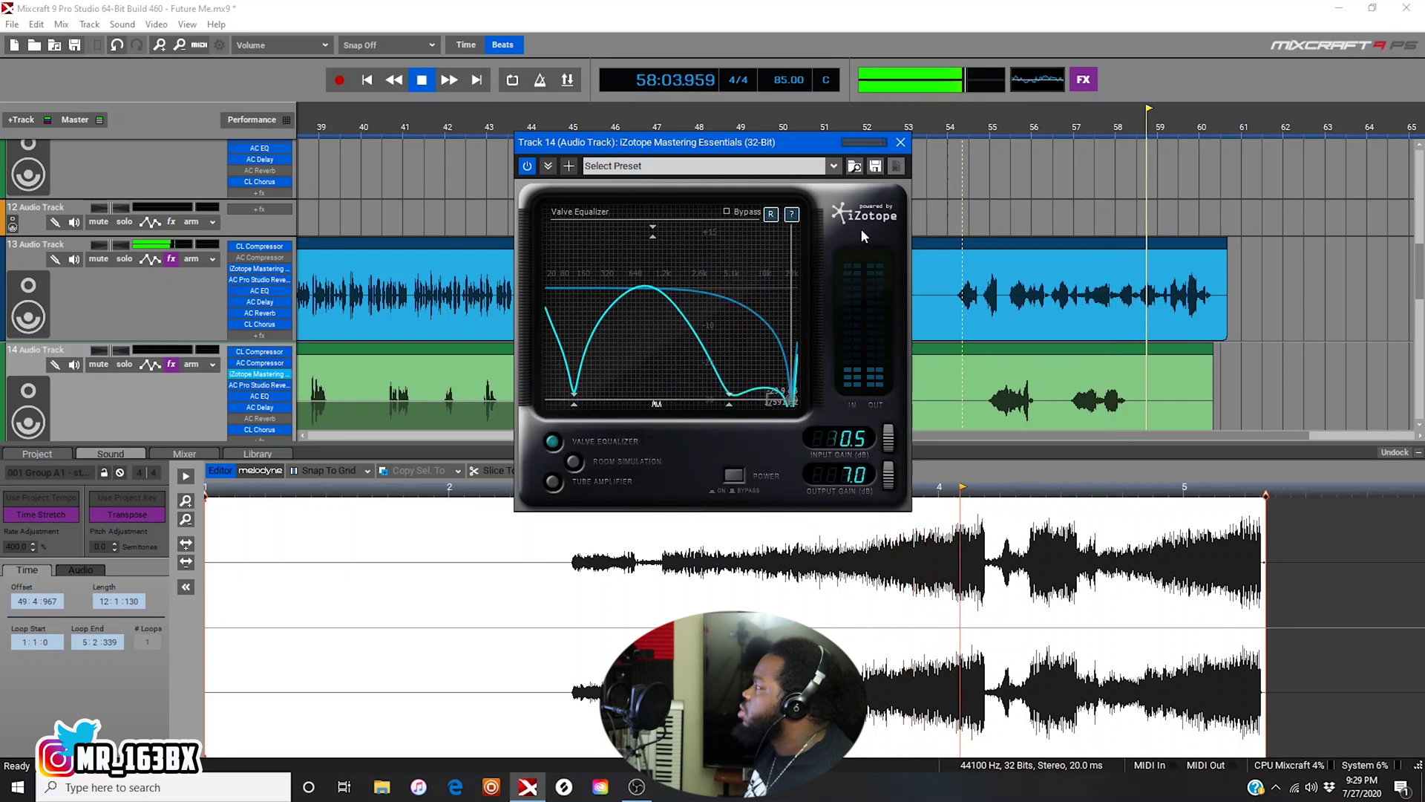
left_click(901, 142)
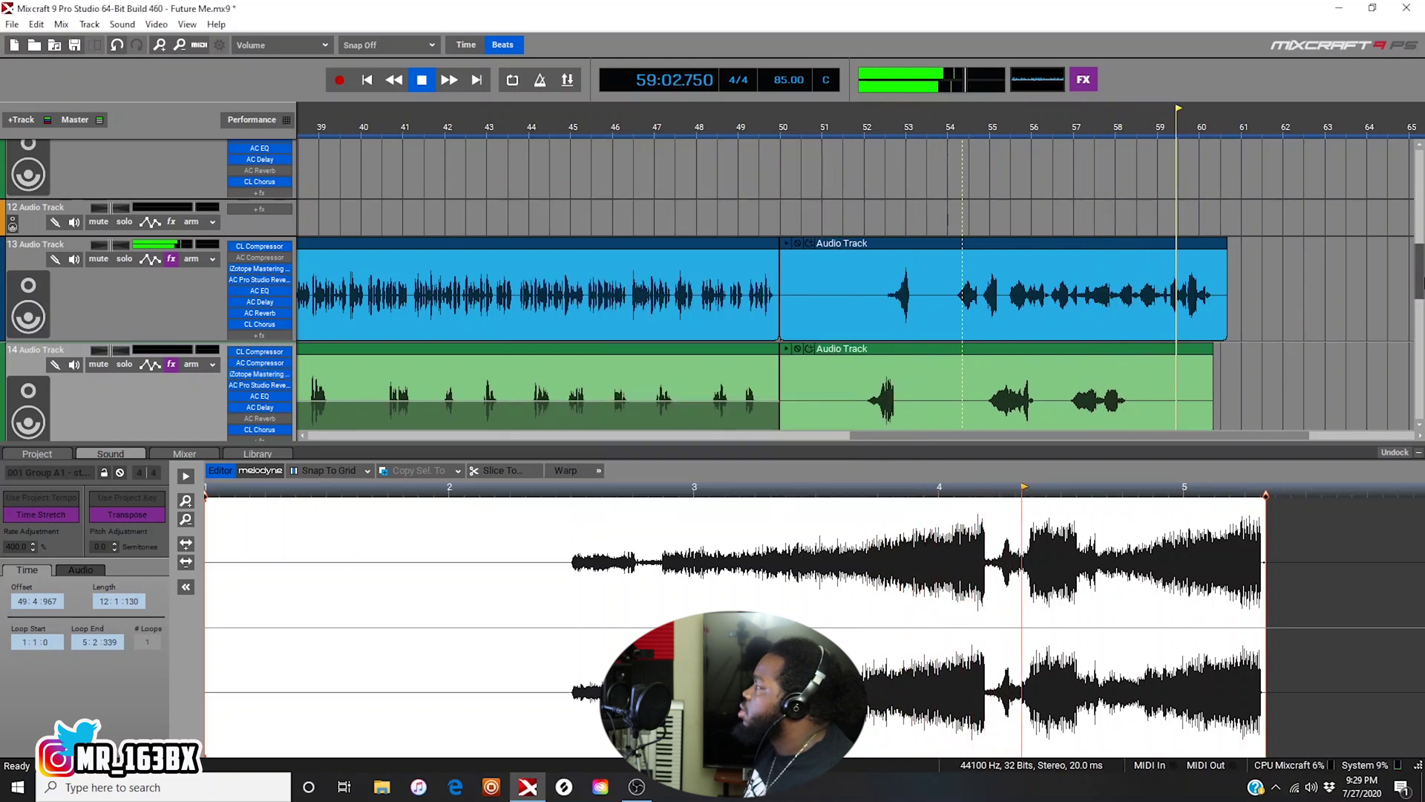
Step: Stop playback and add the iZotope Mastering Essentials effect to the loop on track 9
scroll(853, 286, "up", 5)
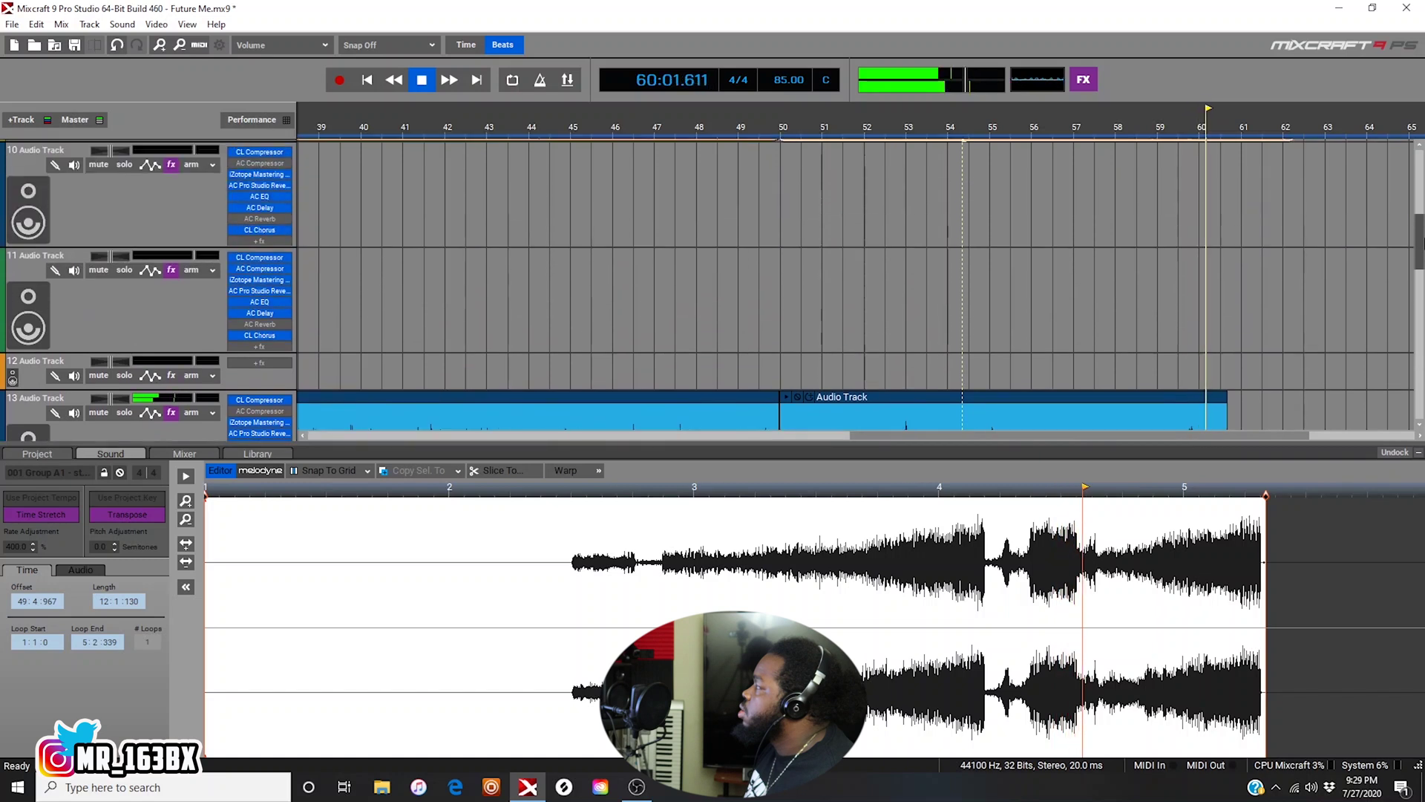
scroll(1370, 249, "up", 1)
key("space")
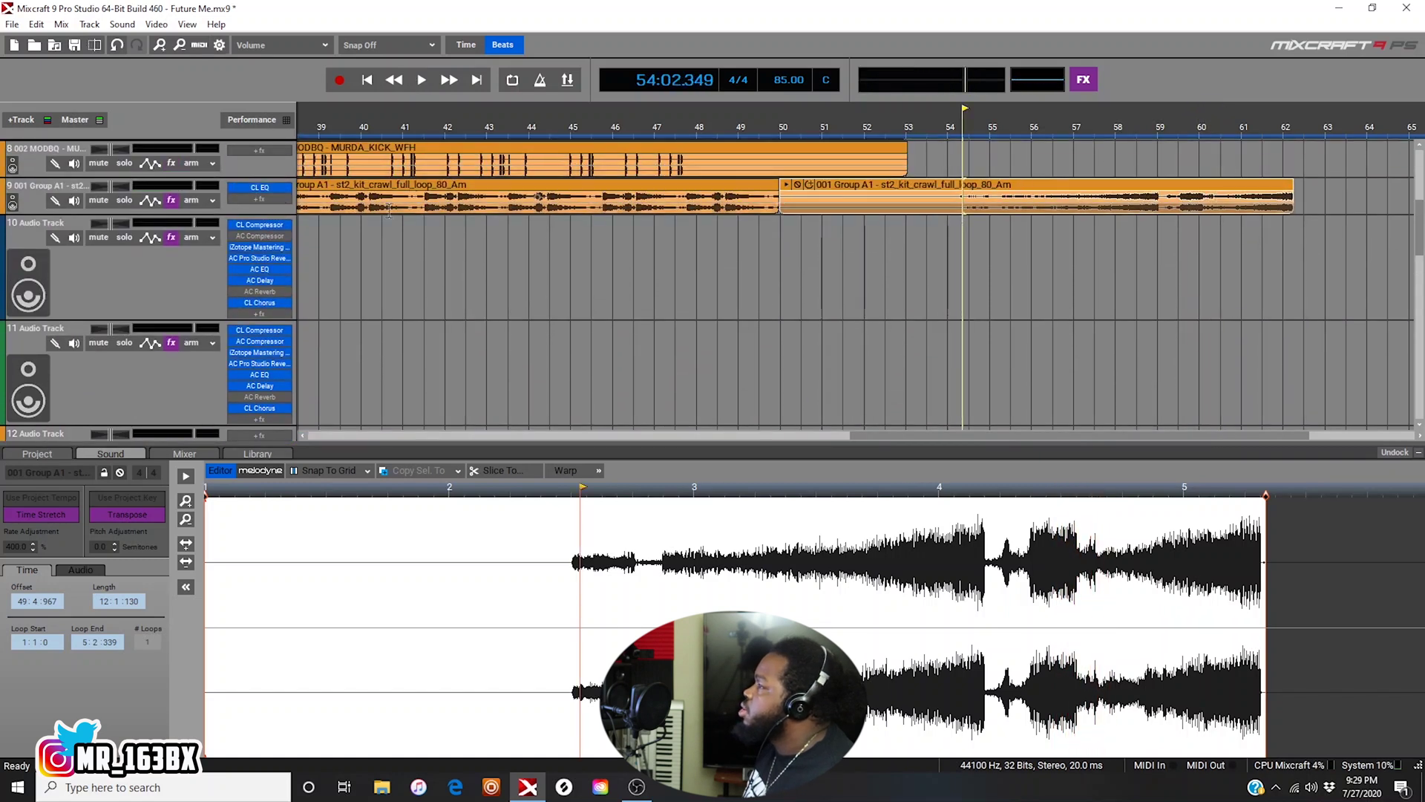
left_click(246, 198)
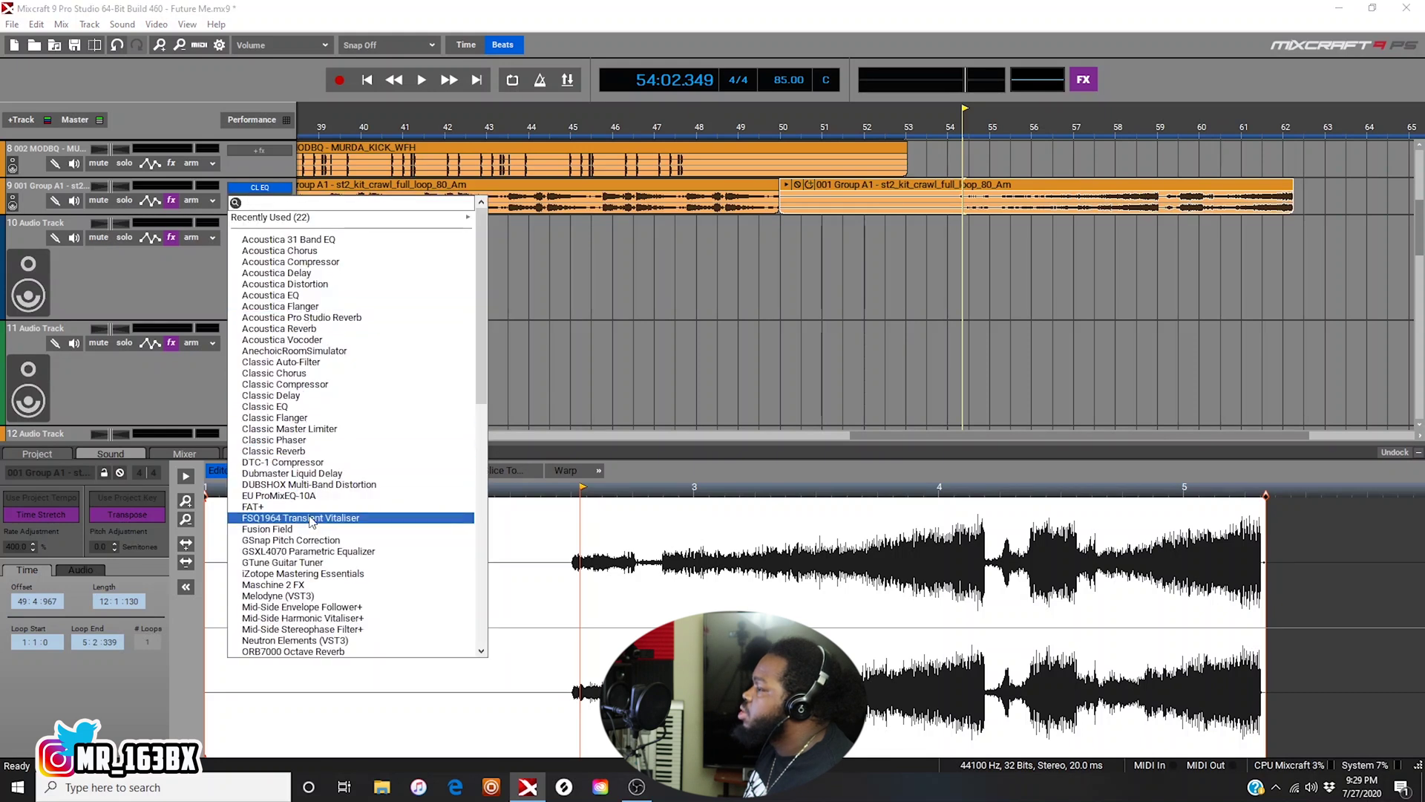
left_click(306, 573)
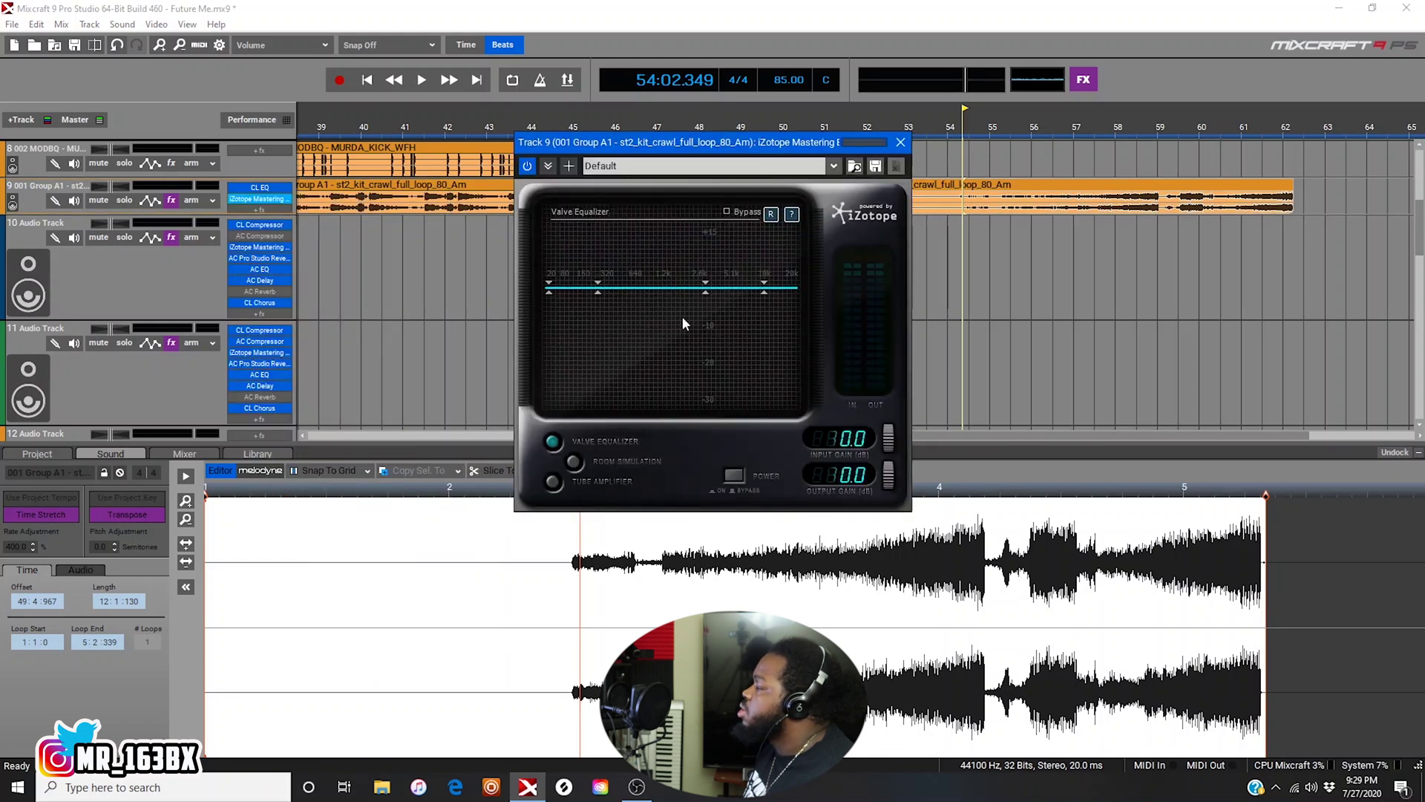
Step: Boost the low-mid band of track 9's valve equalizer, cut the other three to about -30 dB, and audition the mix from bar 54
left_click_drag(549, 292, 554, 420)
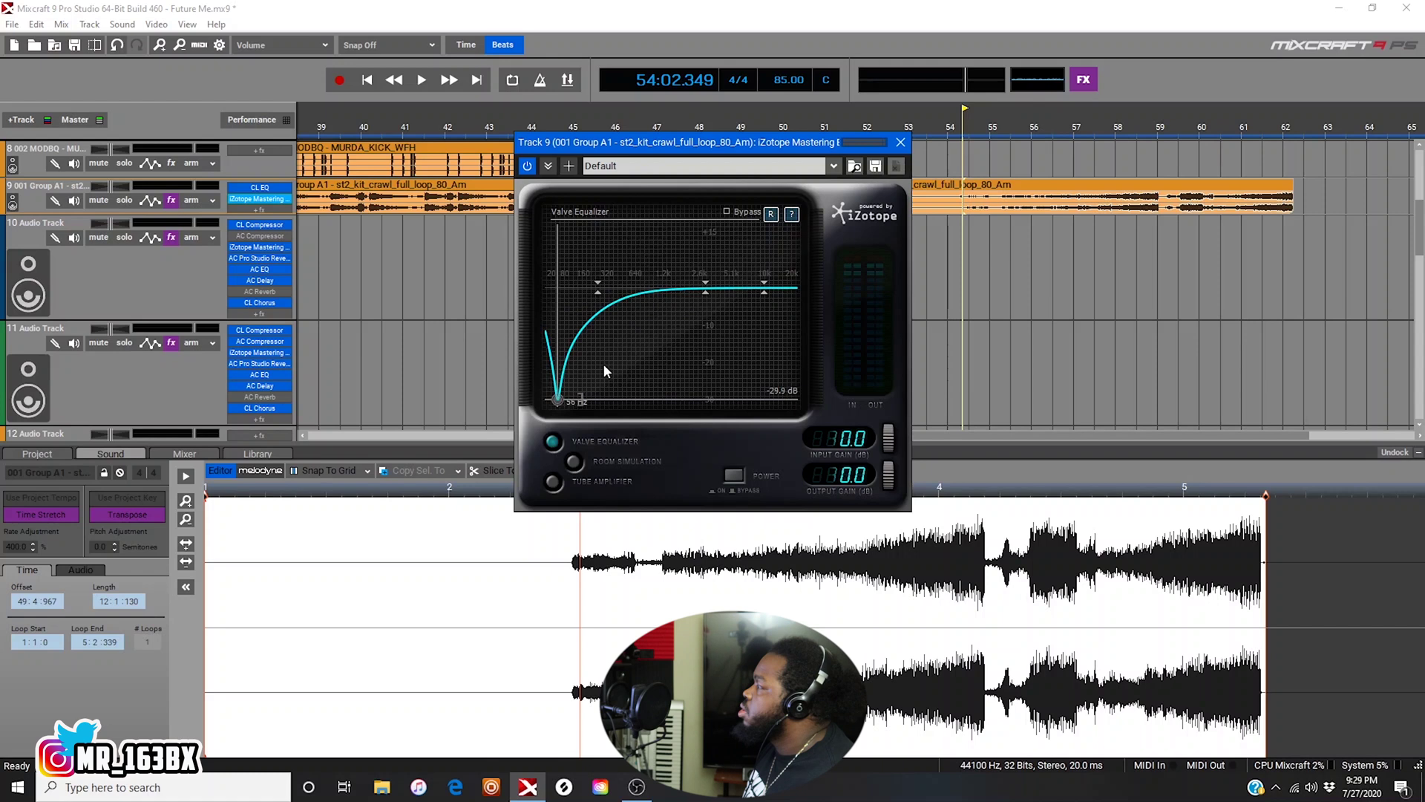
left_click_drag(600, 297, 656, 212)
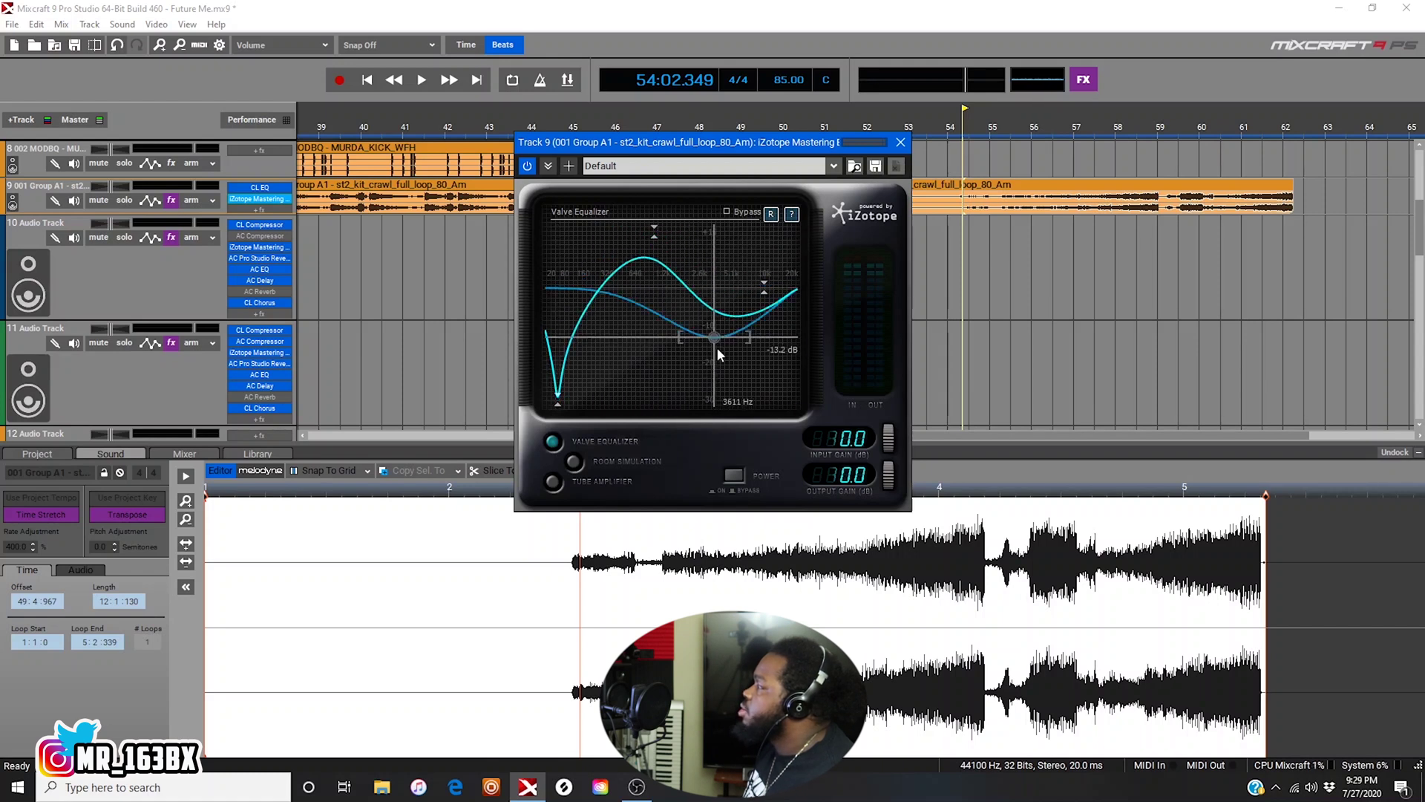
left_click_drag(714, 334, 731, 423)
left_click_drag(764, 288, 808, 420)
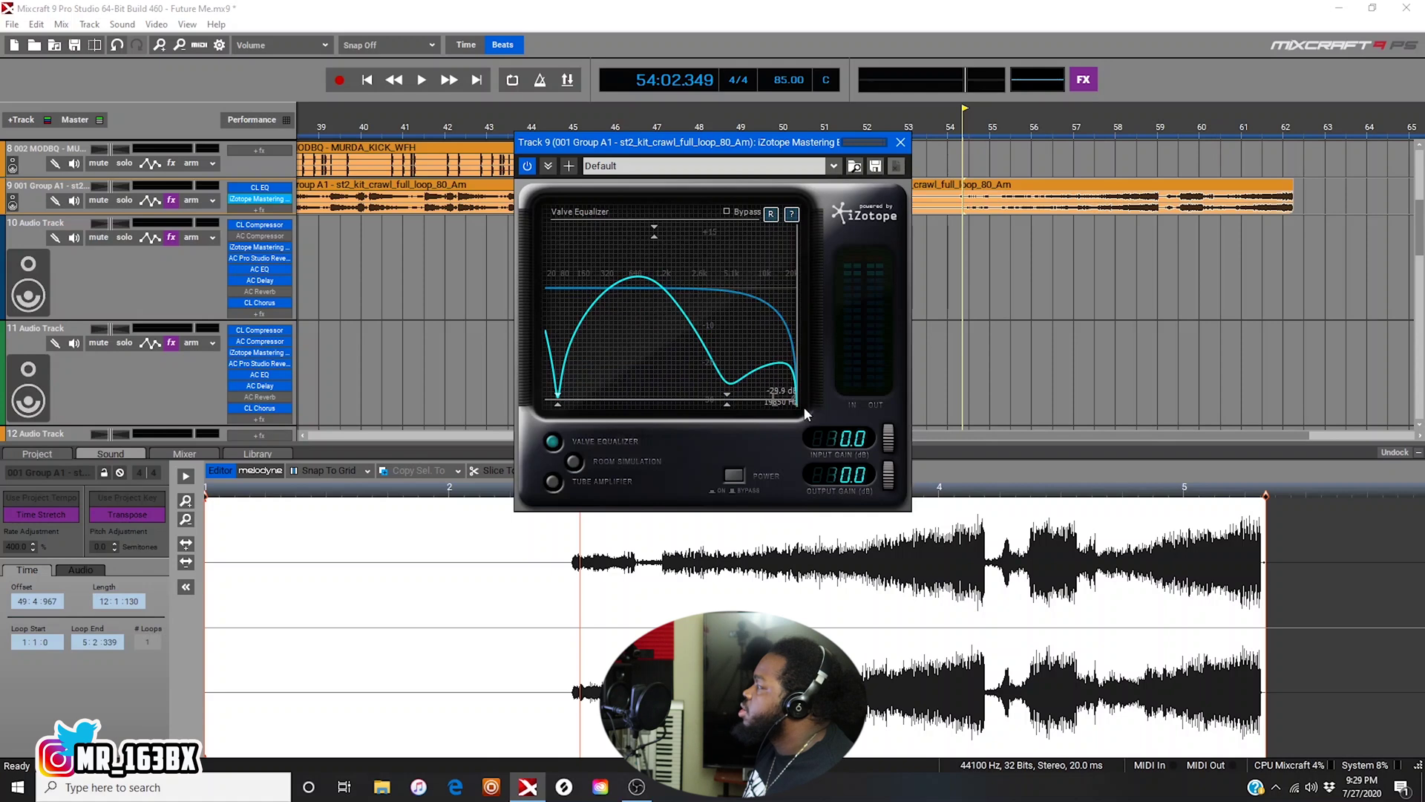
left_click(901, 144)
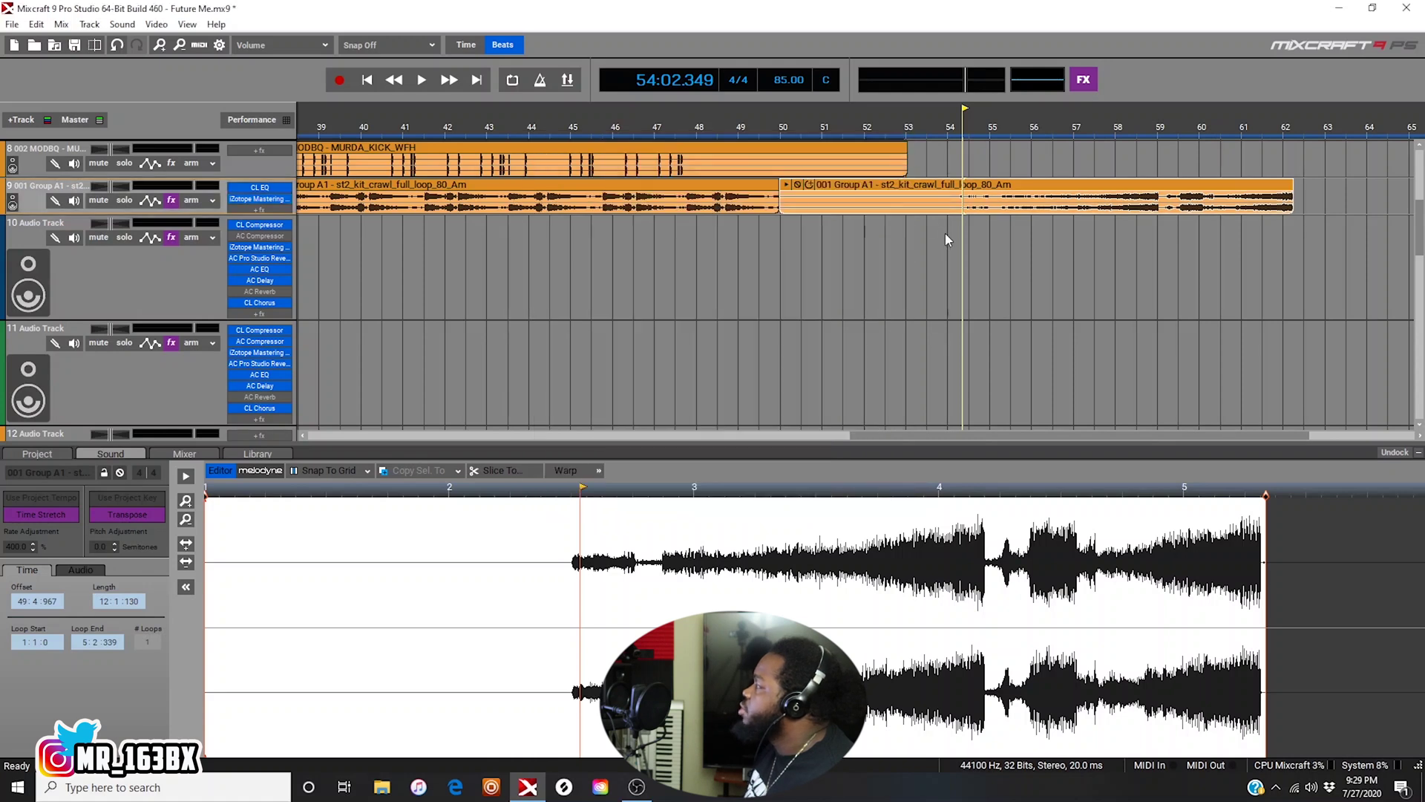
key("space")
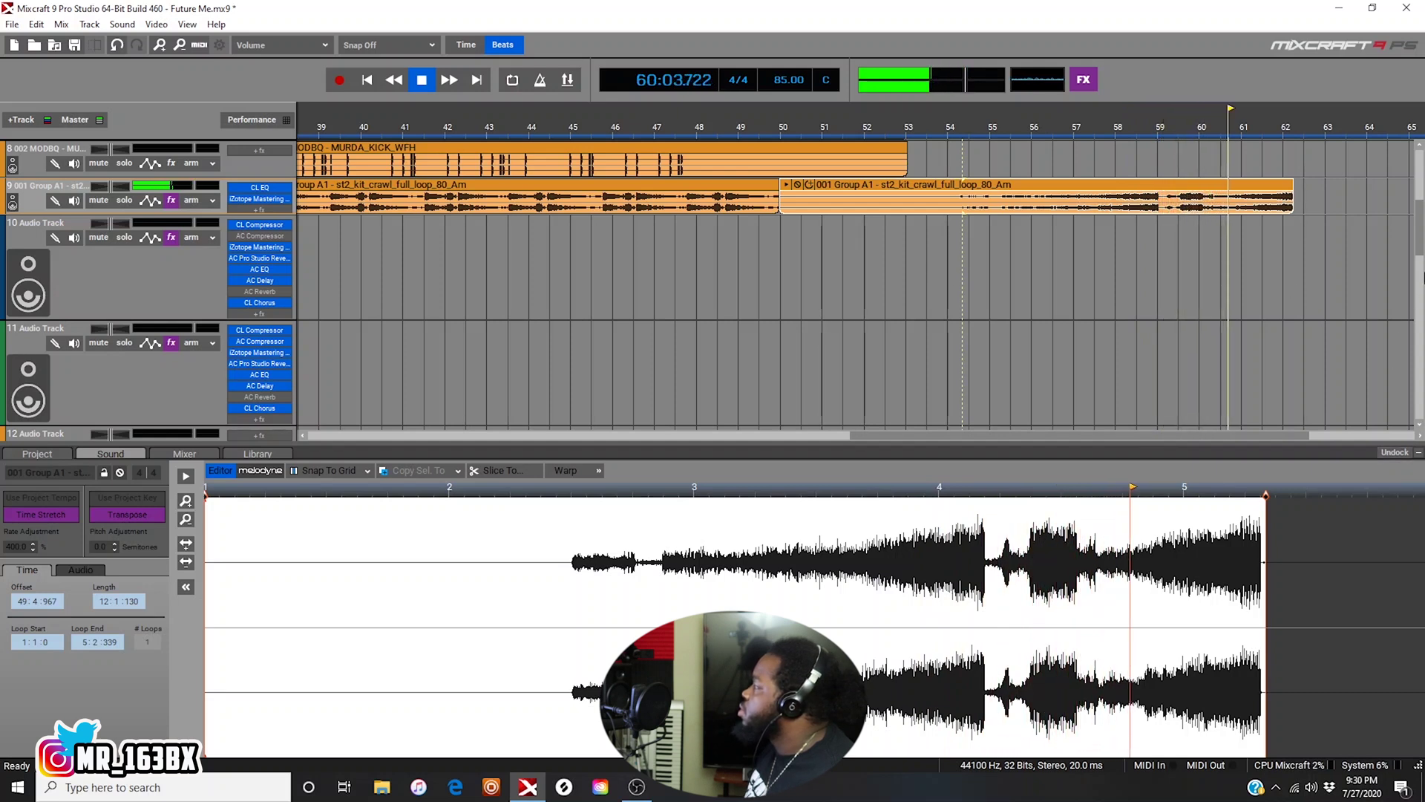
key("space")
Step: Collapse the sound editor area and mute vocal tracks 13 and 14
left_click(1419, 457)
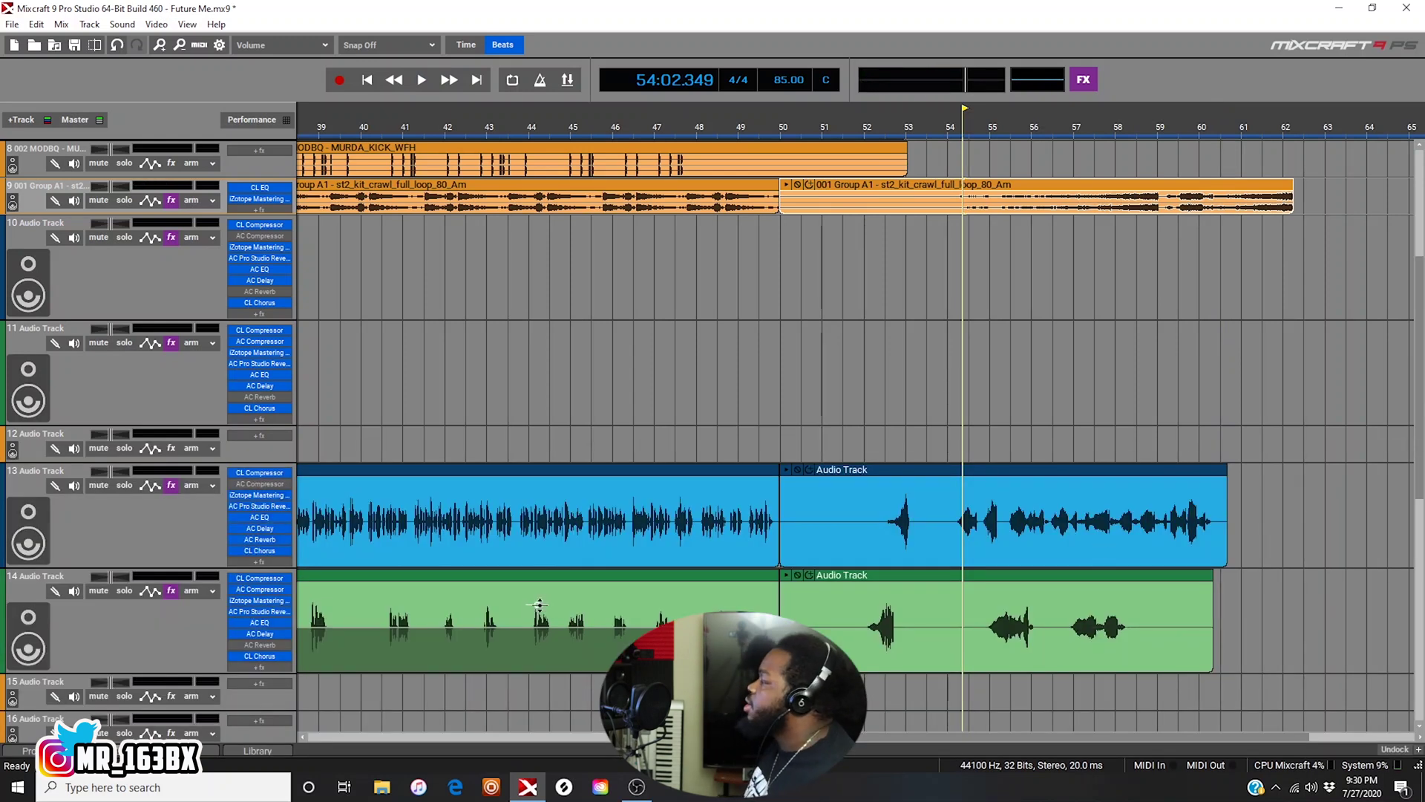
left_click(99, 486)
left_click(98, 591)
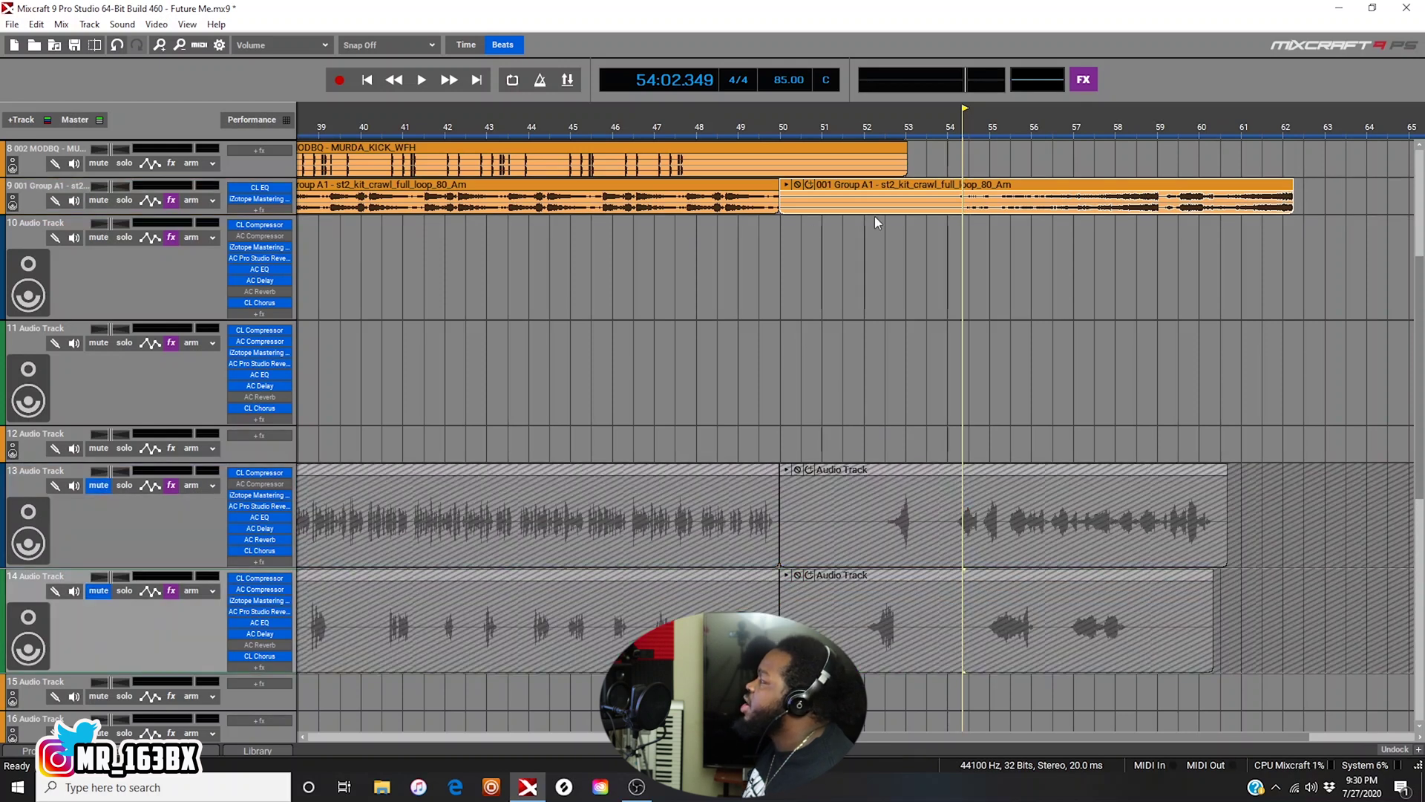
Step: Play the equalized reversed loop without vocals from position 54:01.500, stop it, and restart playback
left_click(953, 233)
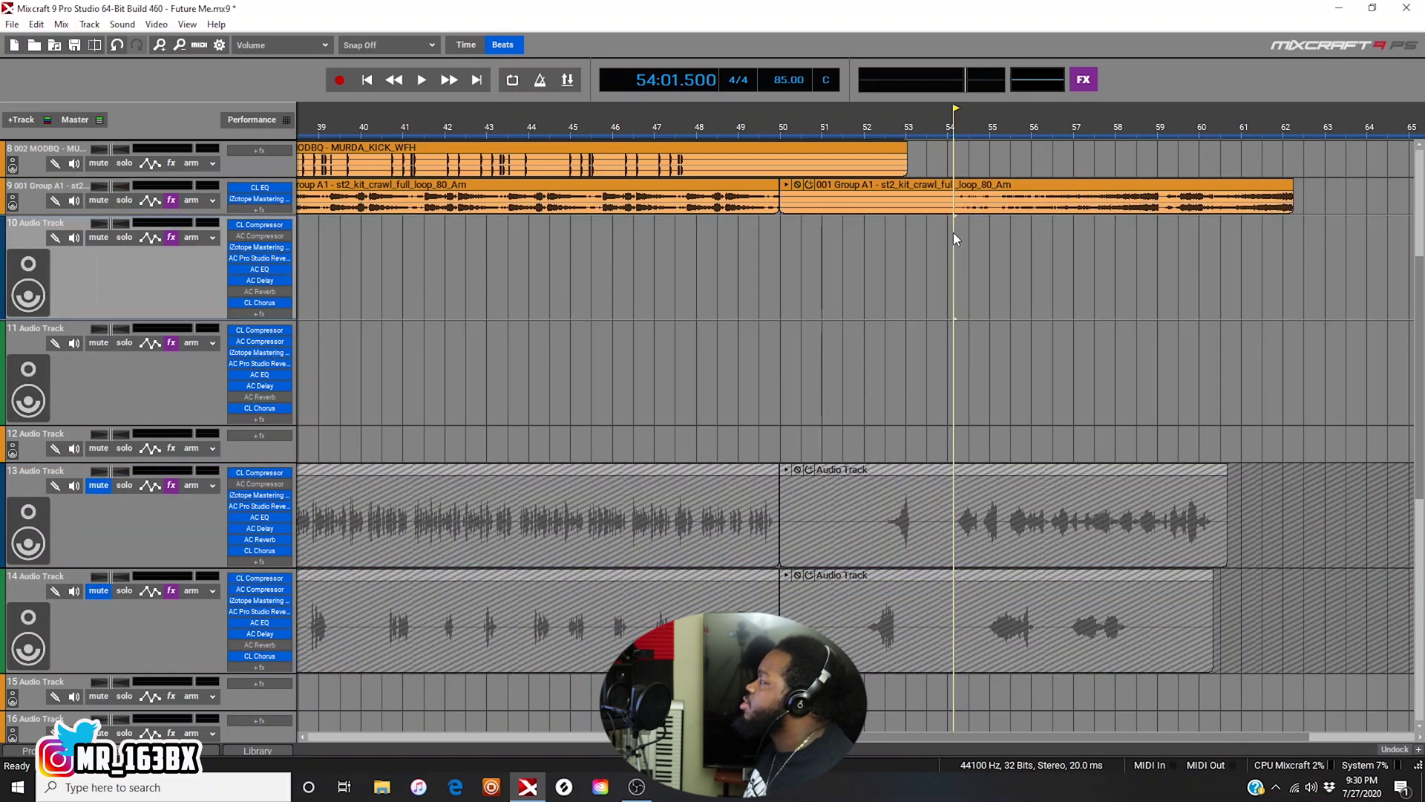
key("space")
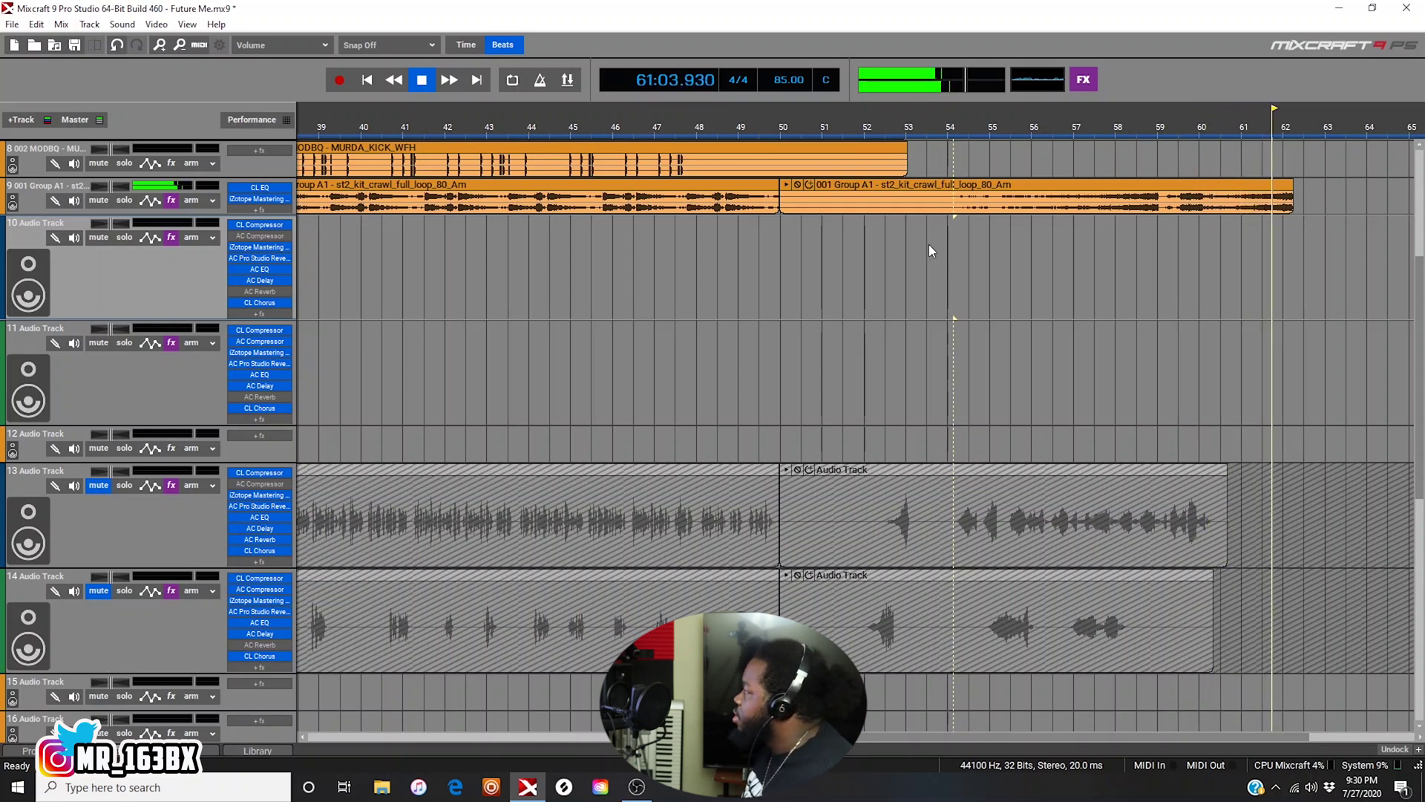
key("space")
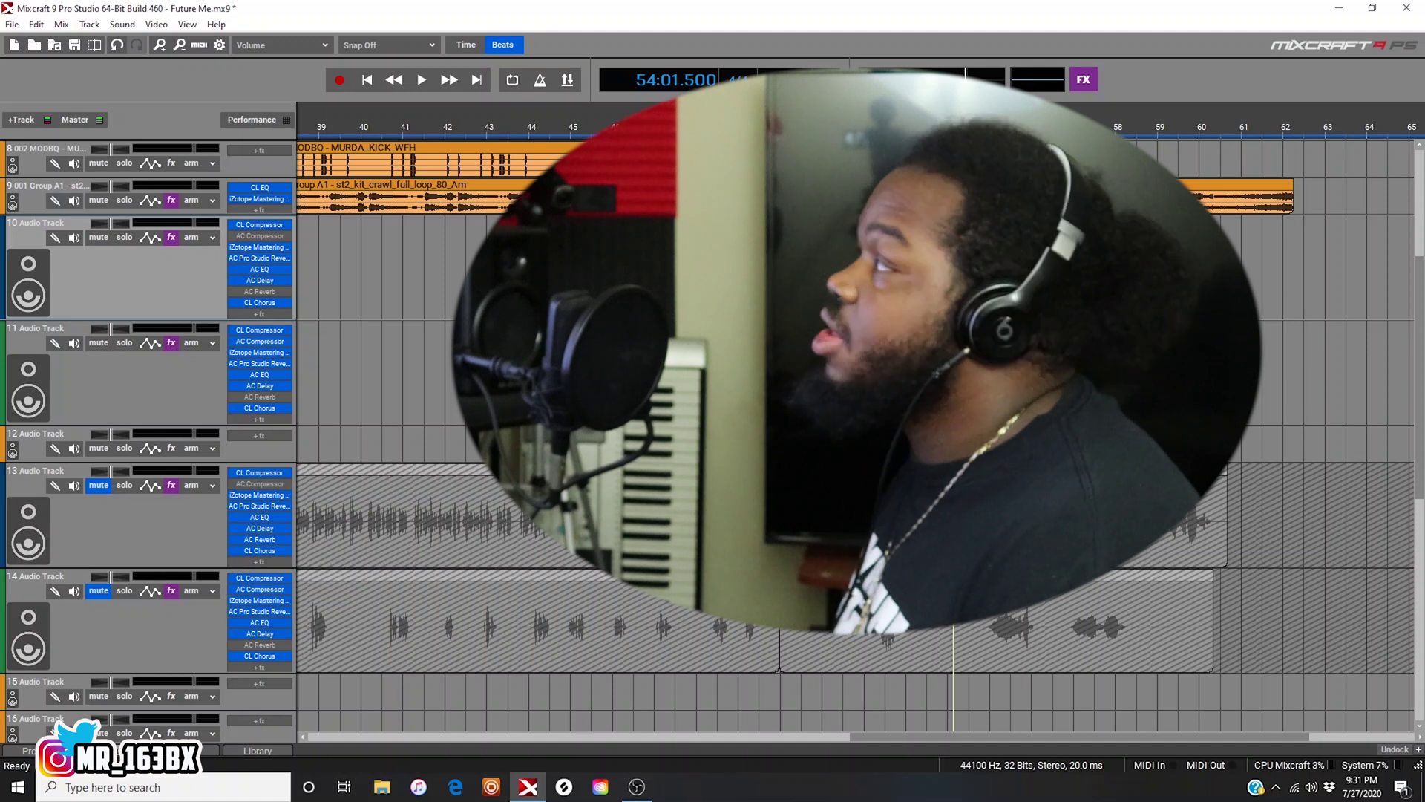
key("space")
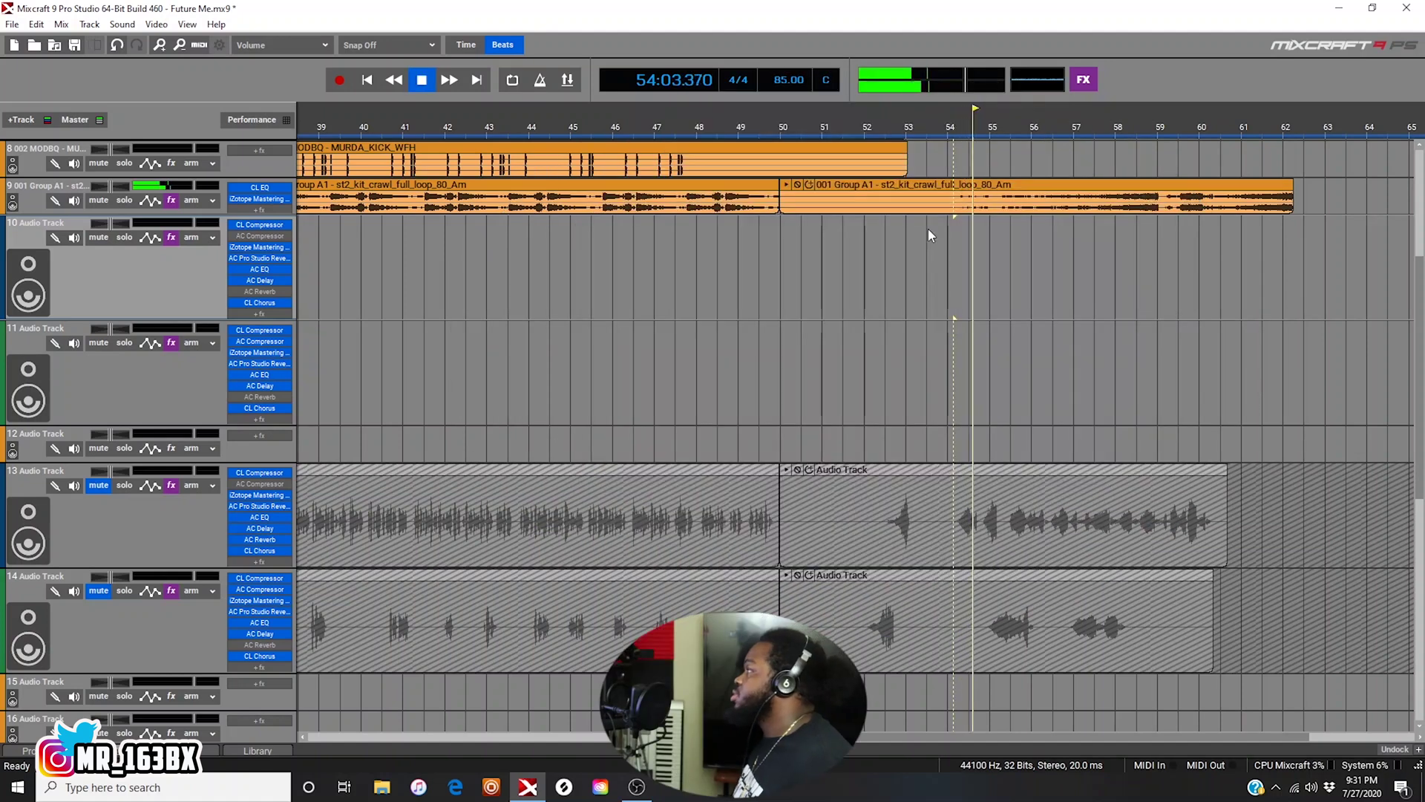